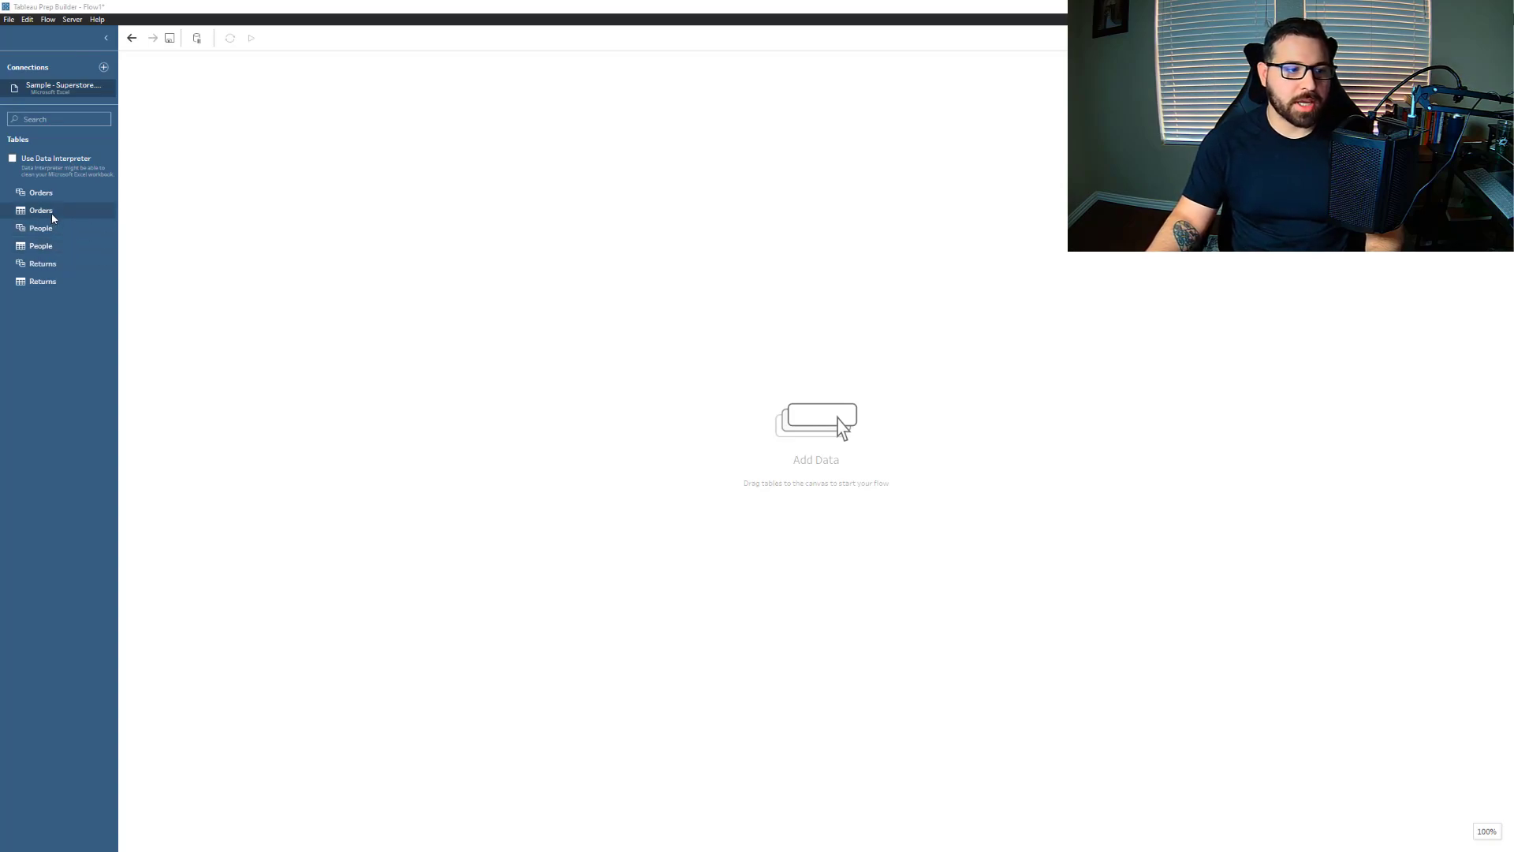
Step: Place the Orders table on the canvas and add a Clean 1 cleaning step after it
left_click_drag(51, 213, 255, 207)
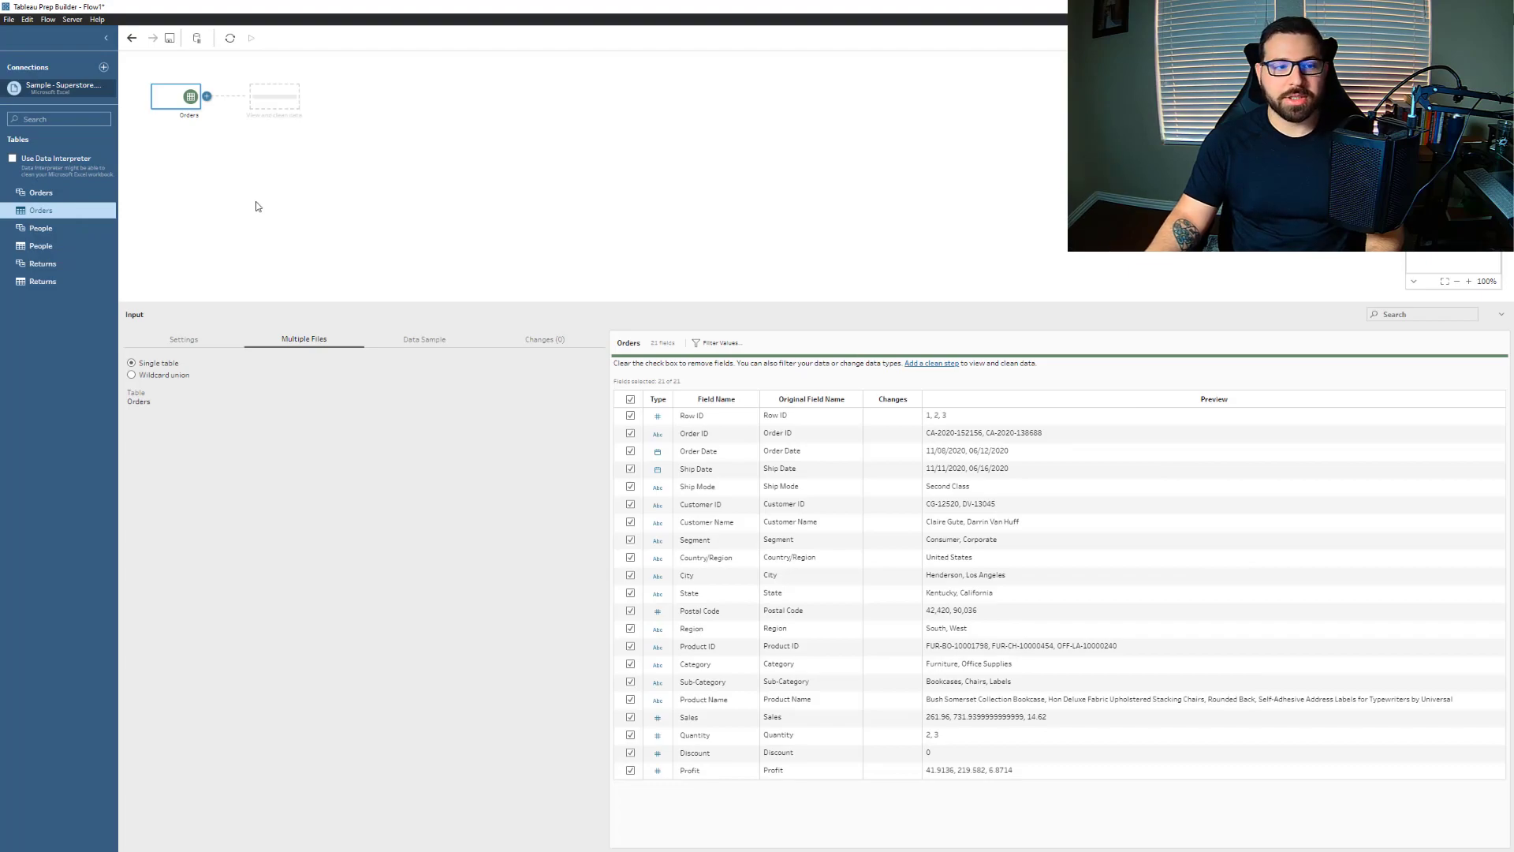
left_click(209, 97)
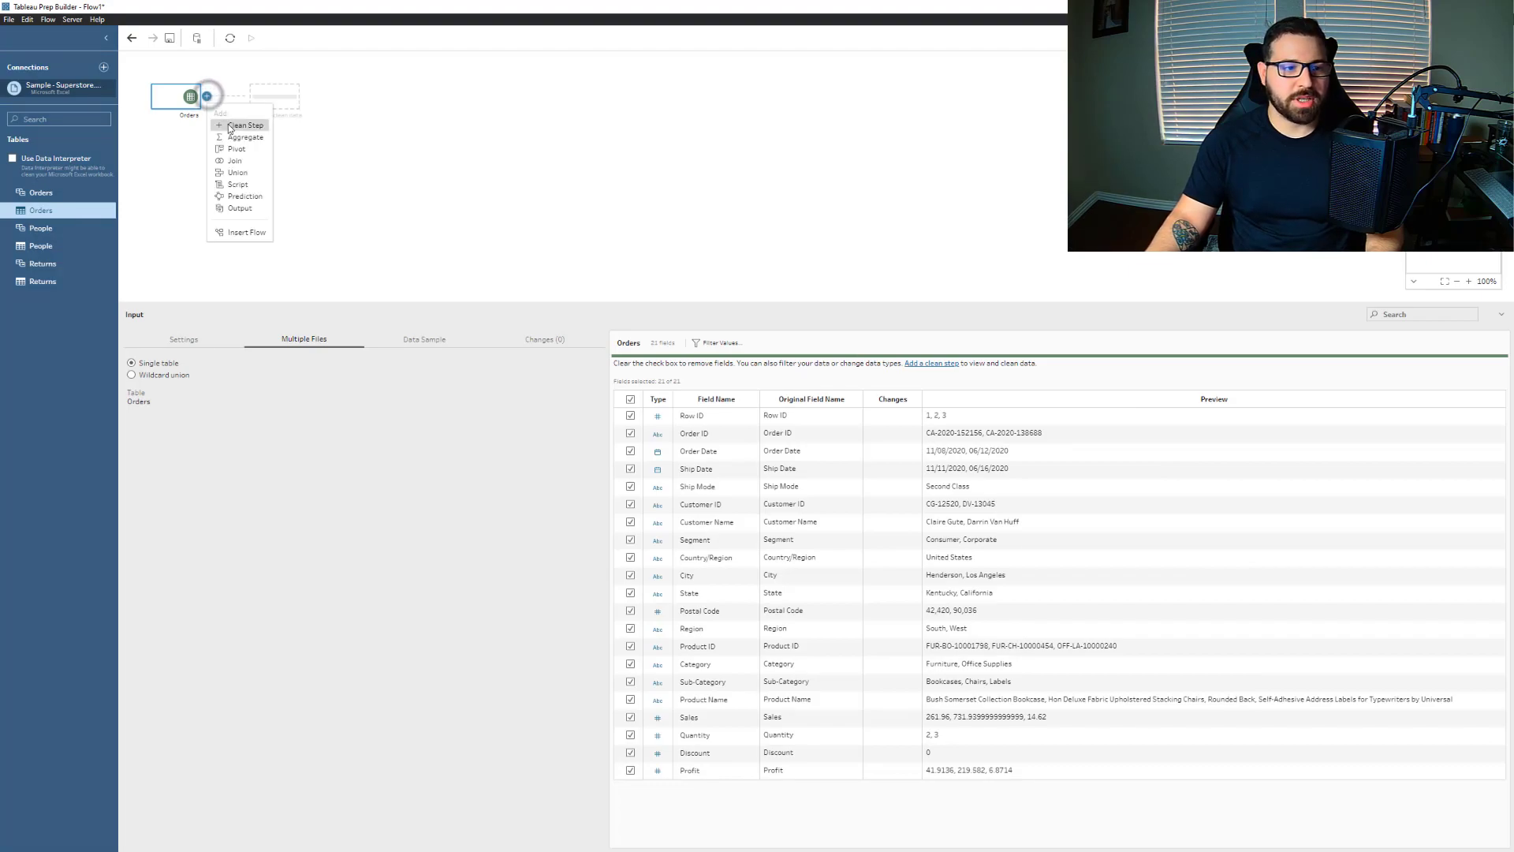
left_click(226, 123)
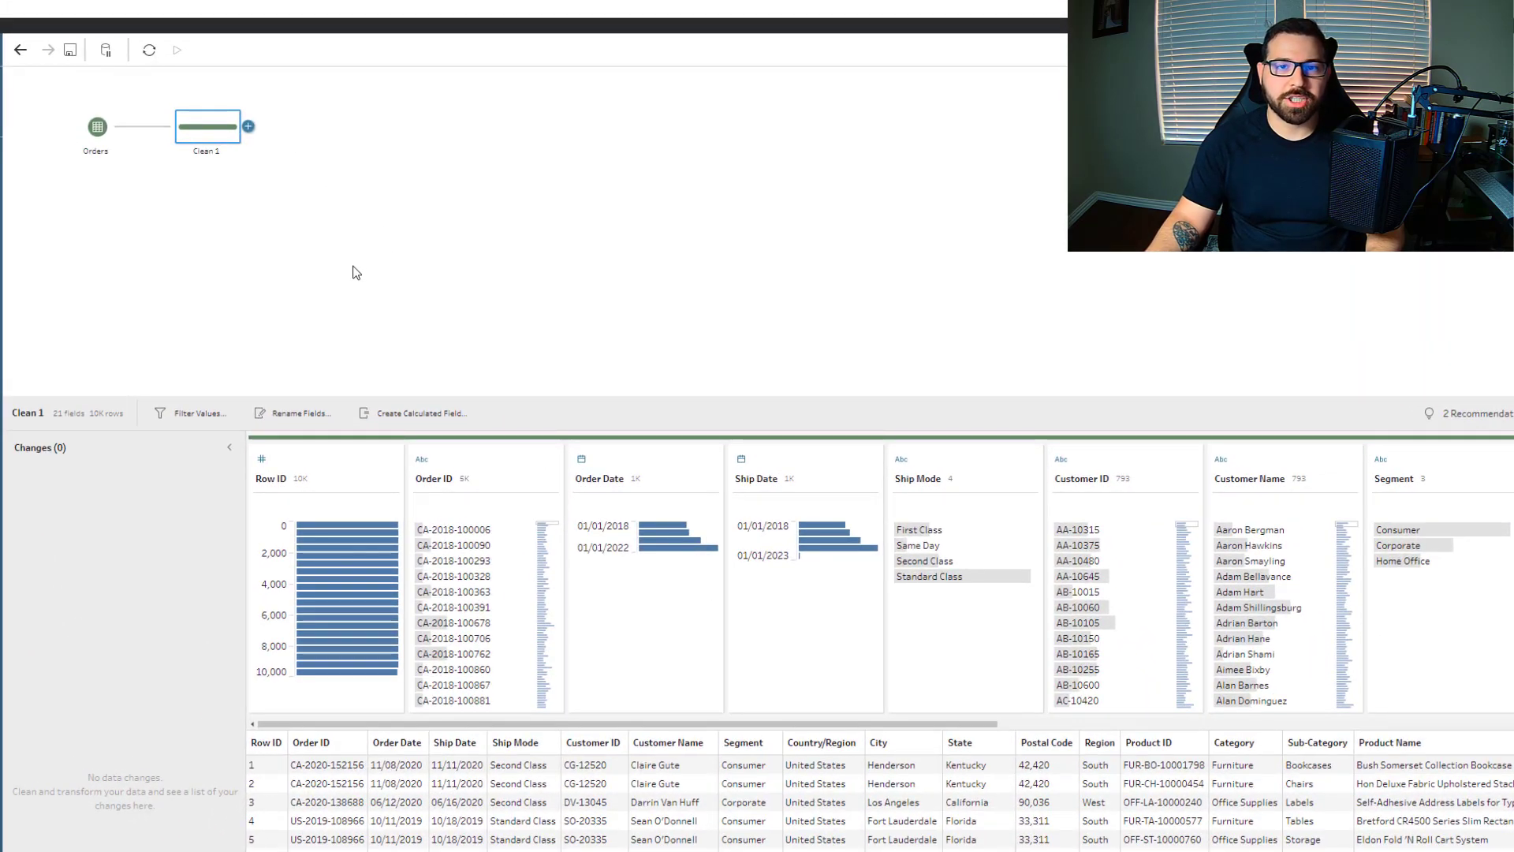
Step: Add an Aggregate 1 step after Clean 1, leaving its grouped and aggregated fields empty
left_click(248, 126)
left_click(292, 181)
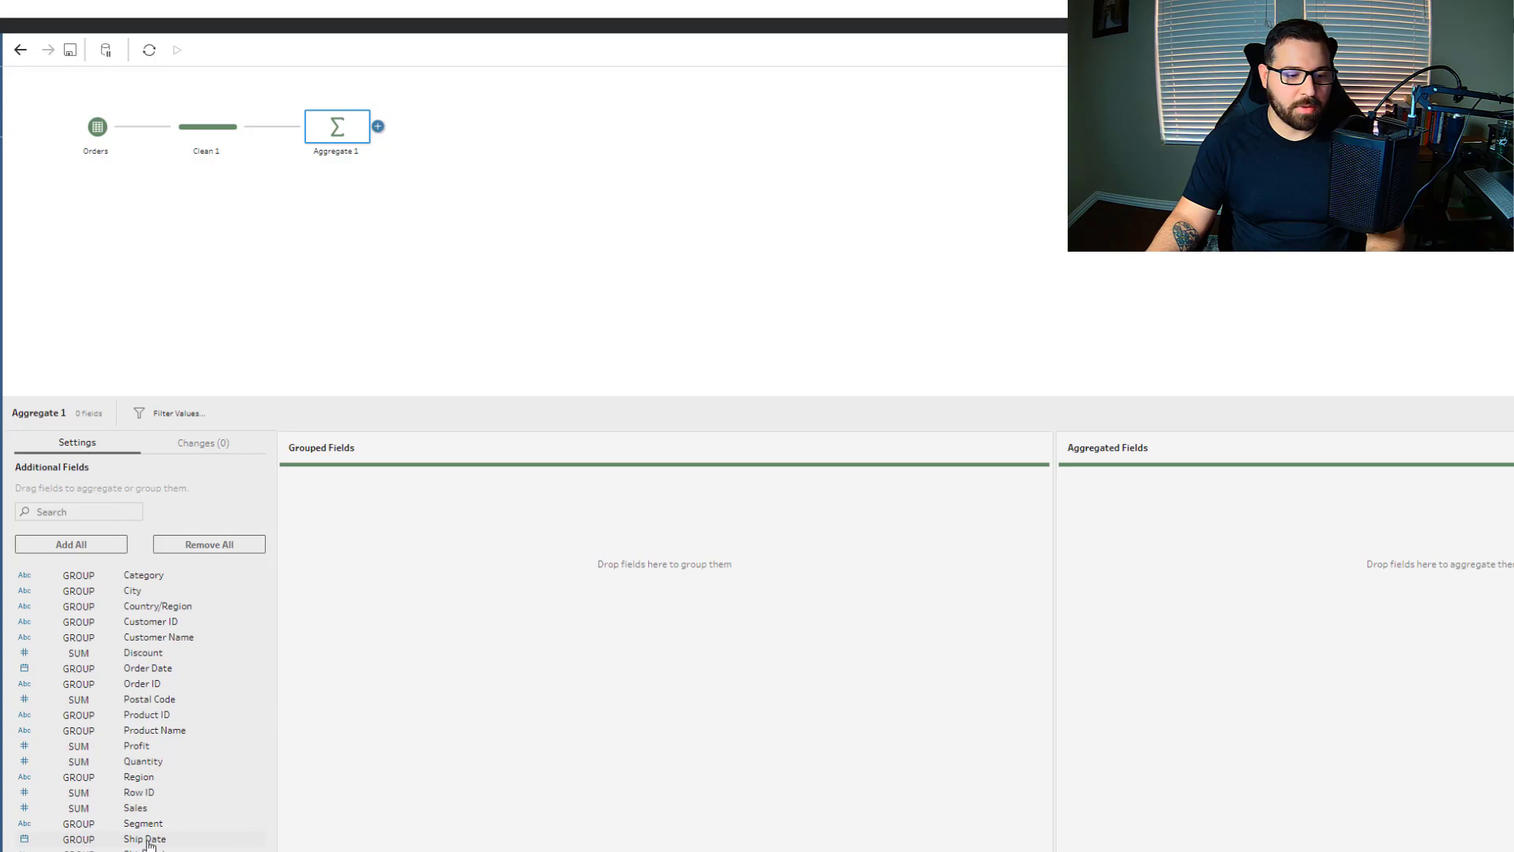
left_click_drag(157, 810, 394, 796)
left_click_drag(145, 848, 134, 808)
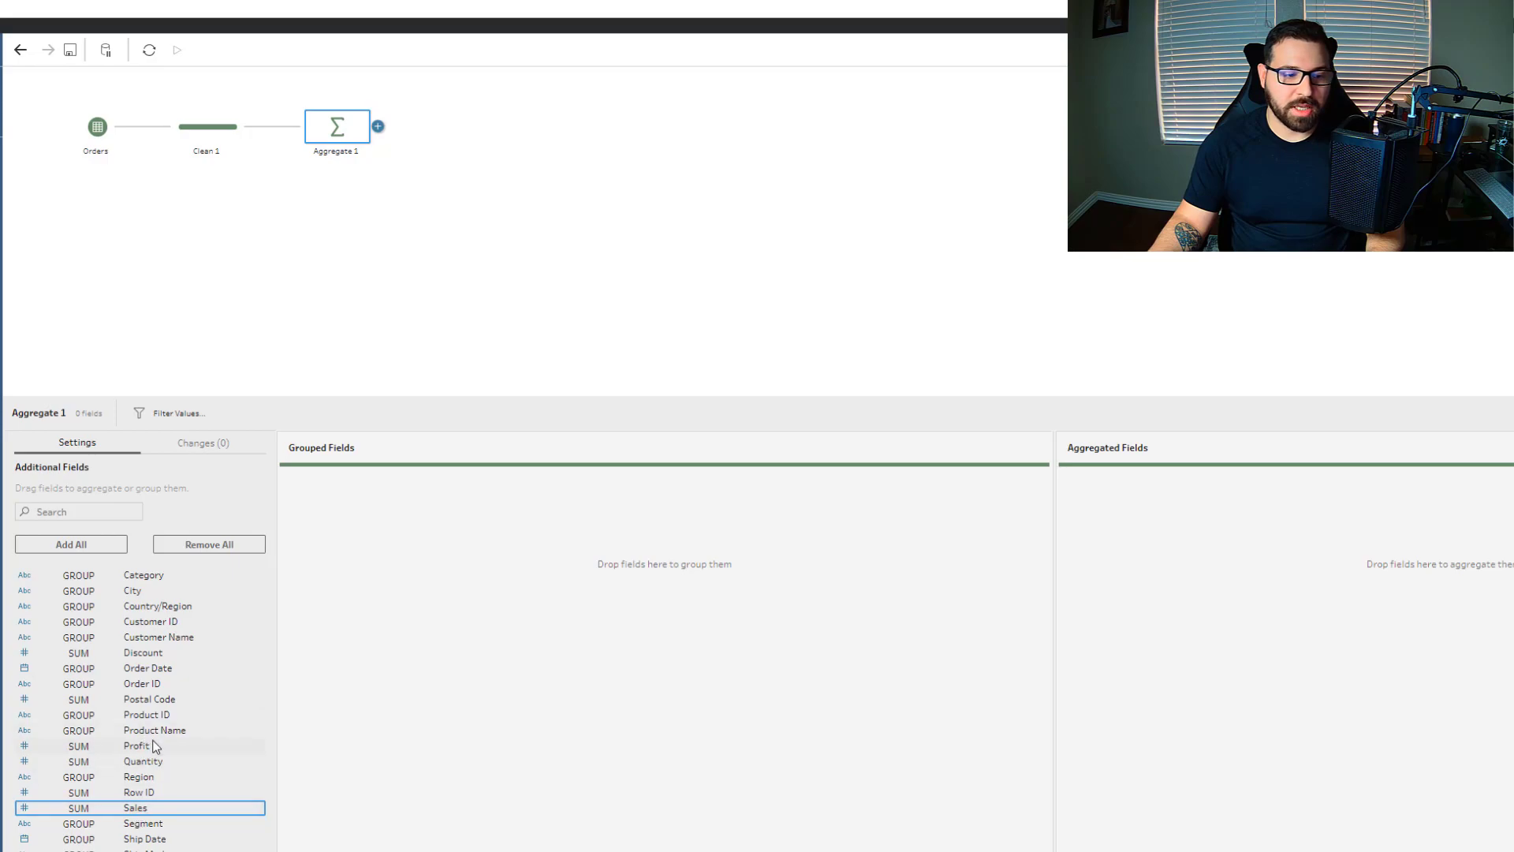
Step: Group Aggregate 1 by Order ID and sum Sales, giving 2 fields and 5K rows
left_click_drag(156, 685, 355, 592)
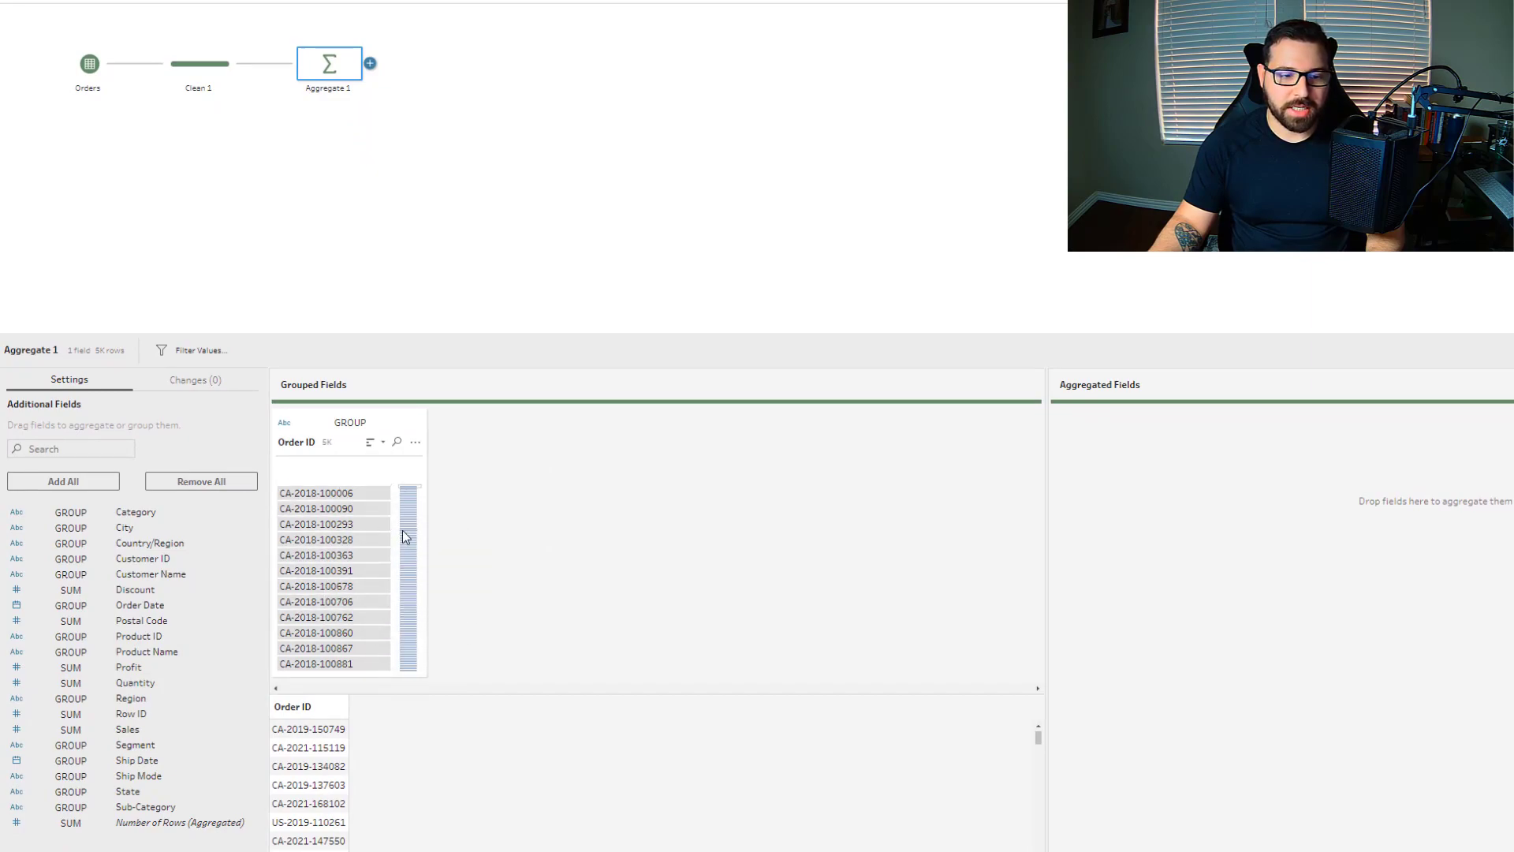
left_click(408, 529)
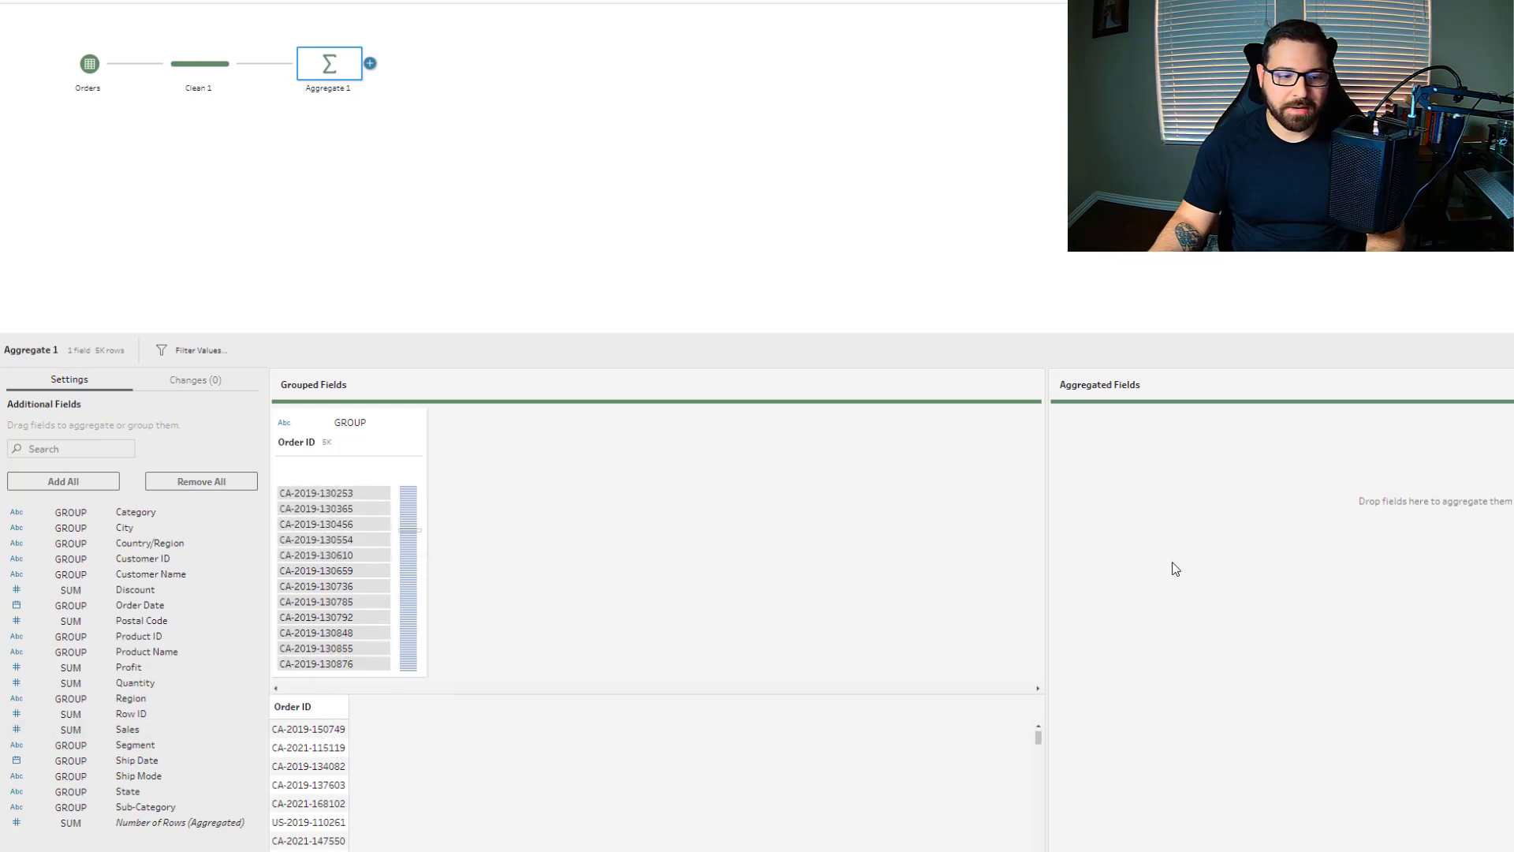
left_click_drag(161, 729, 1204, 495)
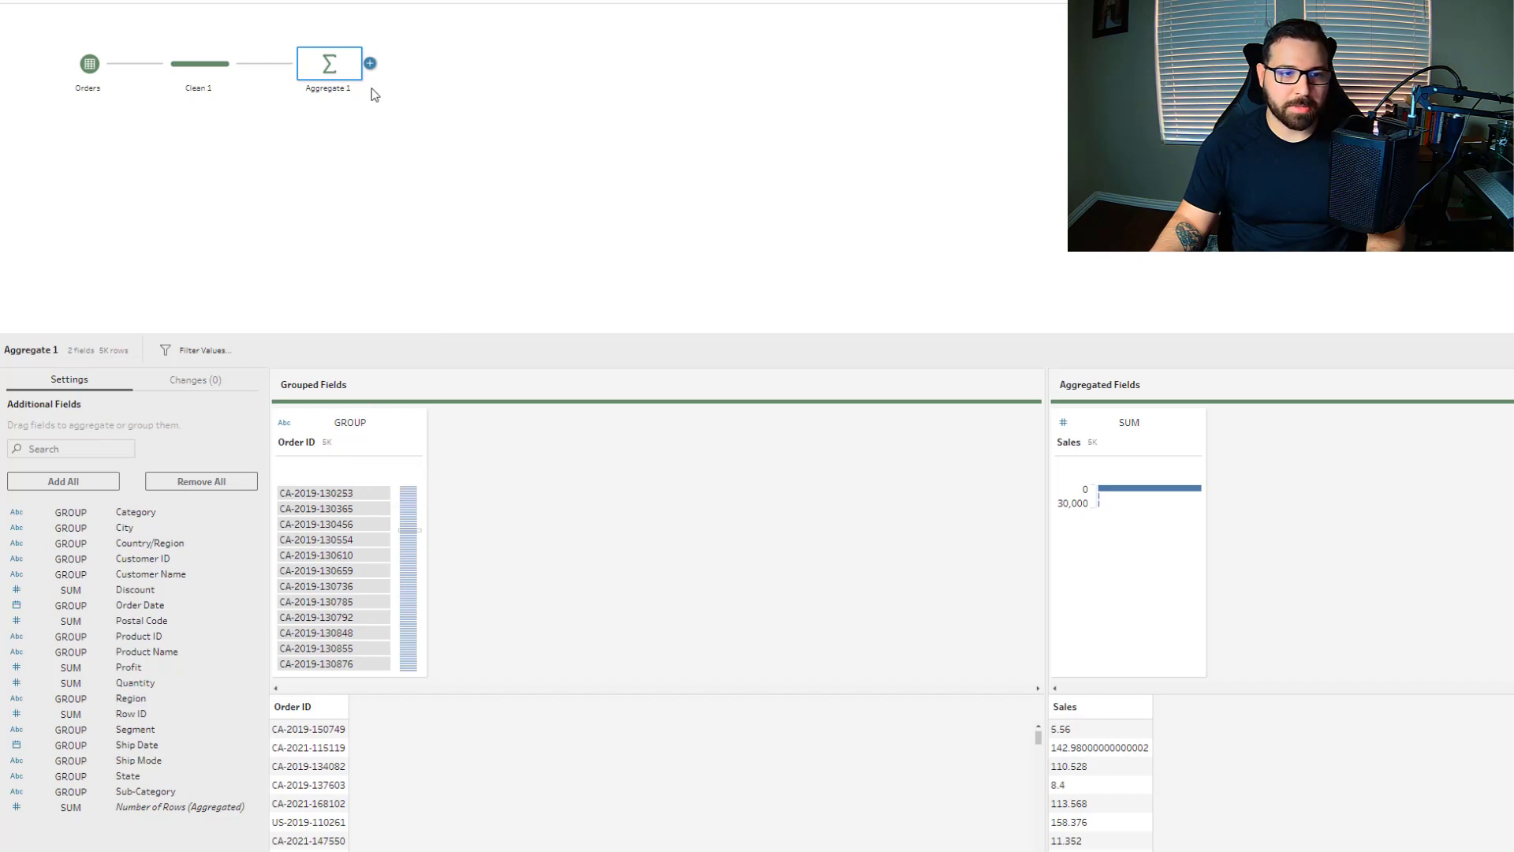
Step: Add a Clean 2 cleaning step after Aggregate 1
left_click(370, 64)
left_click(400, 106)
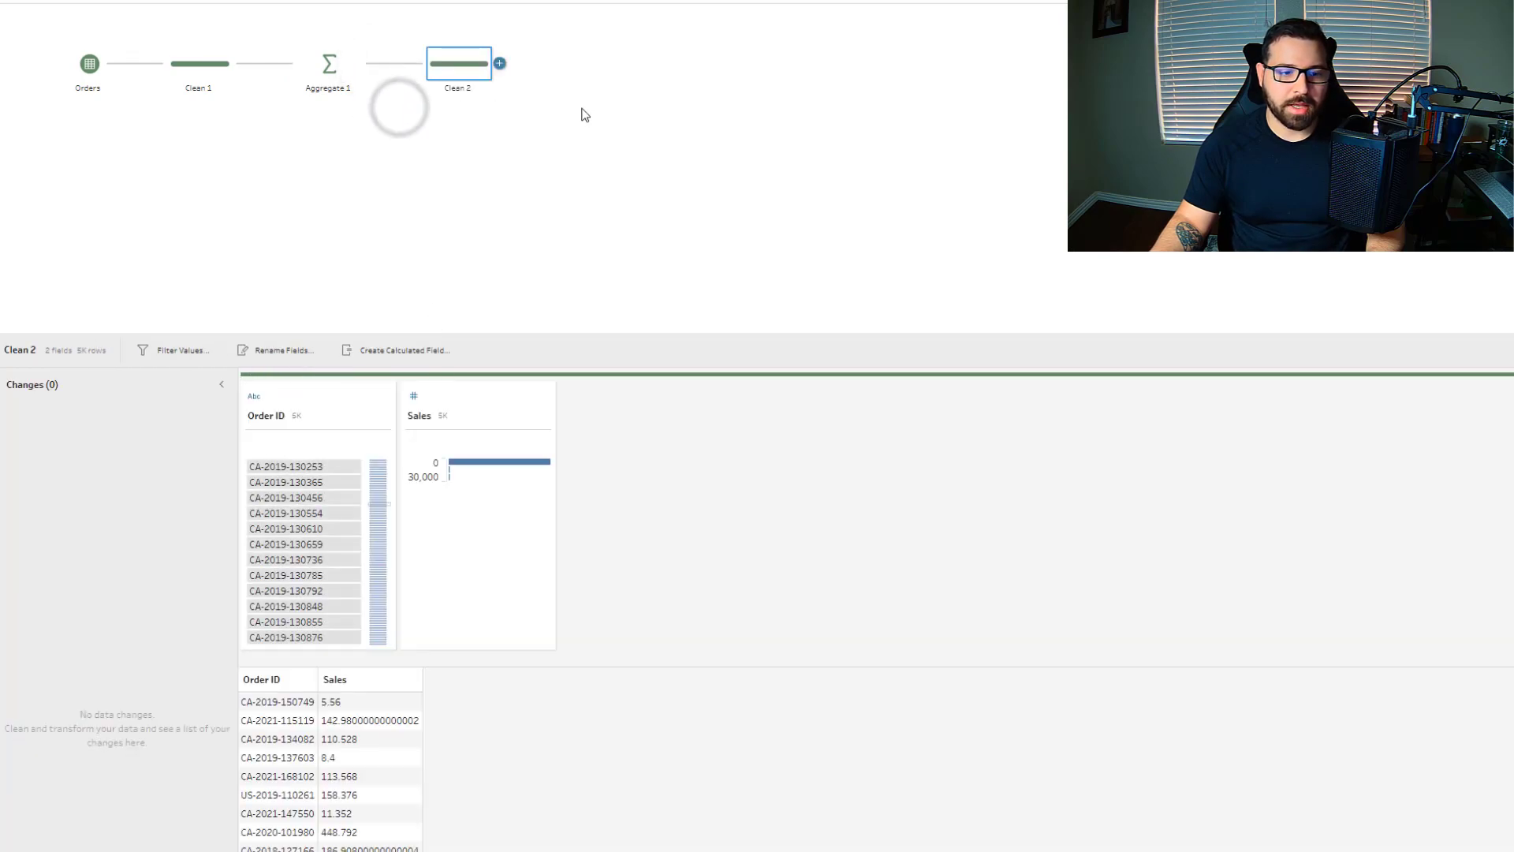
left_click(324, 74)
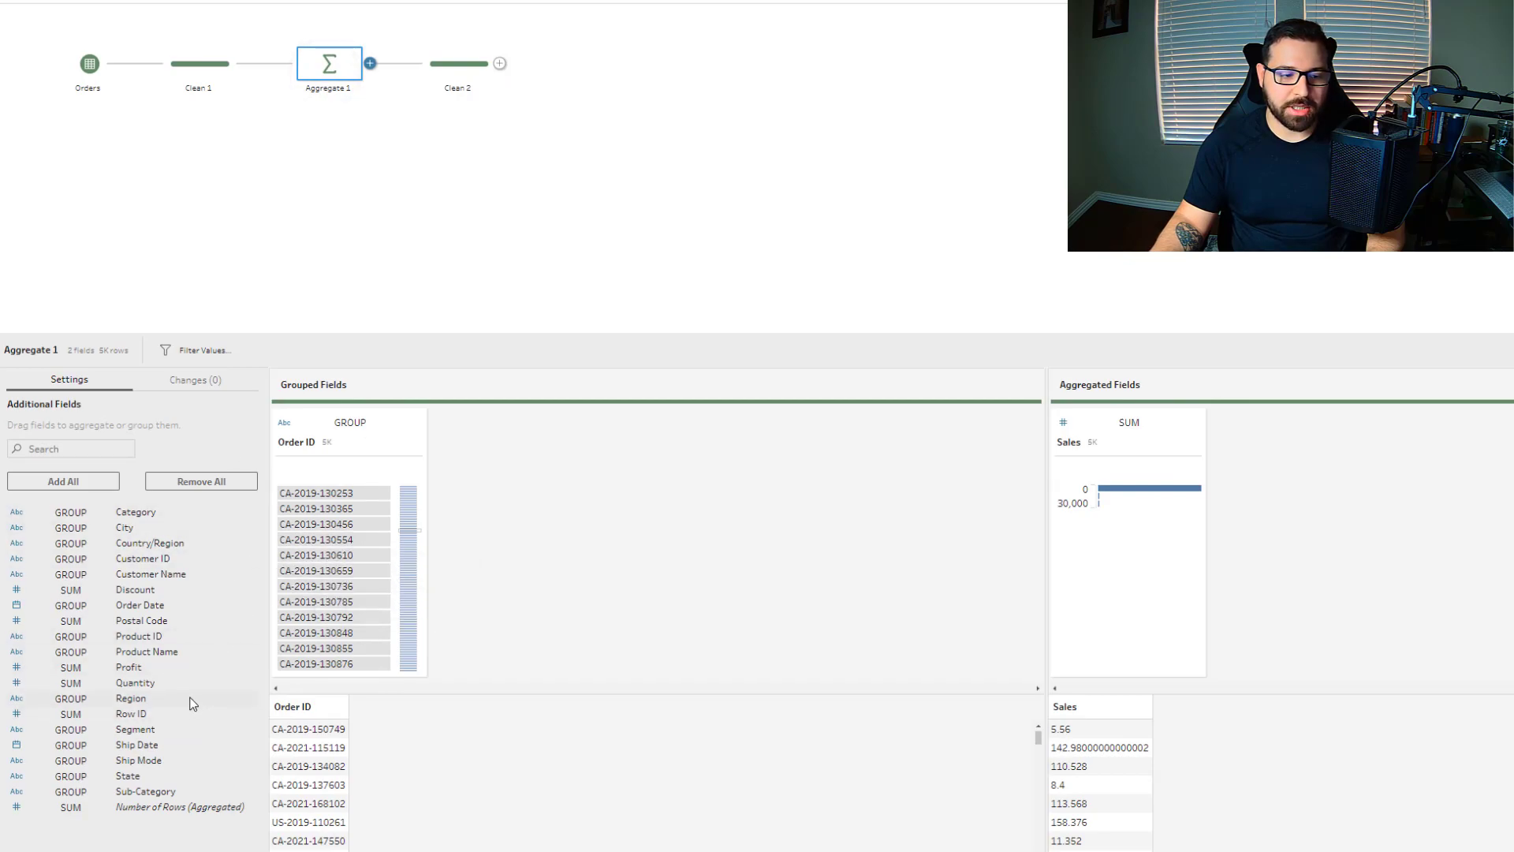
Step: Add Region and State to Aggregate 1's grouped fields, giving 4 fields and 5K rows
left_click_drag(192, 704, 474, 546)
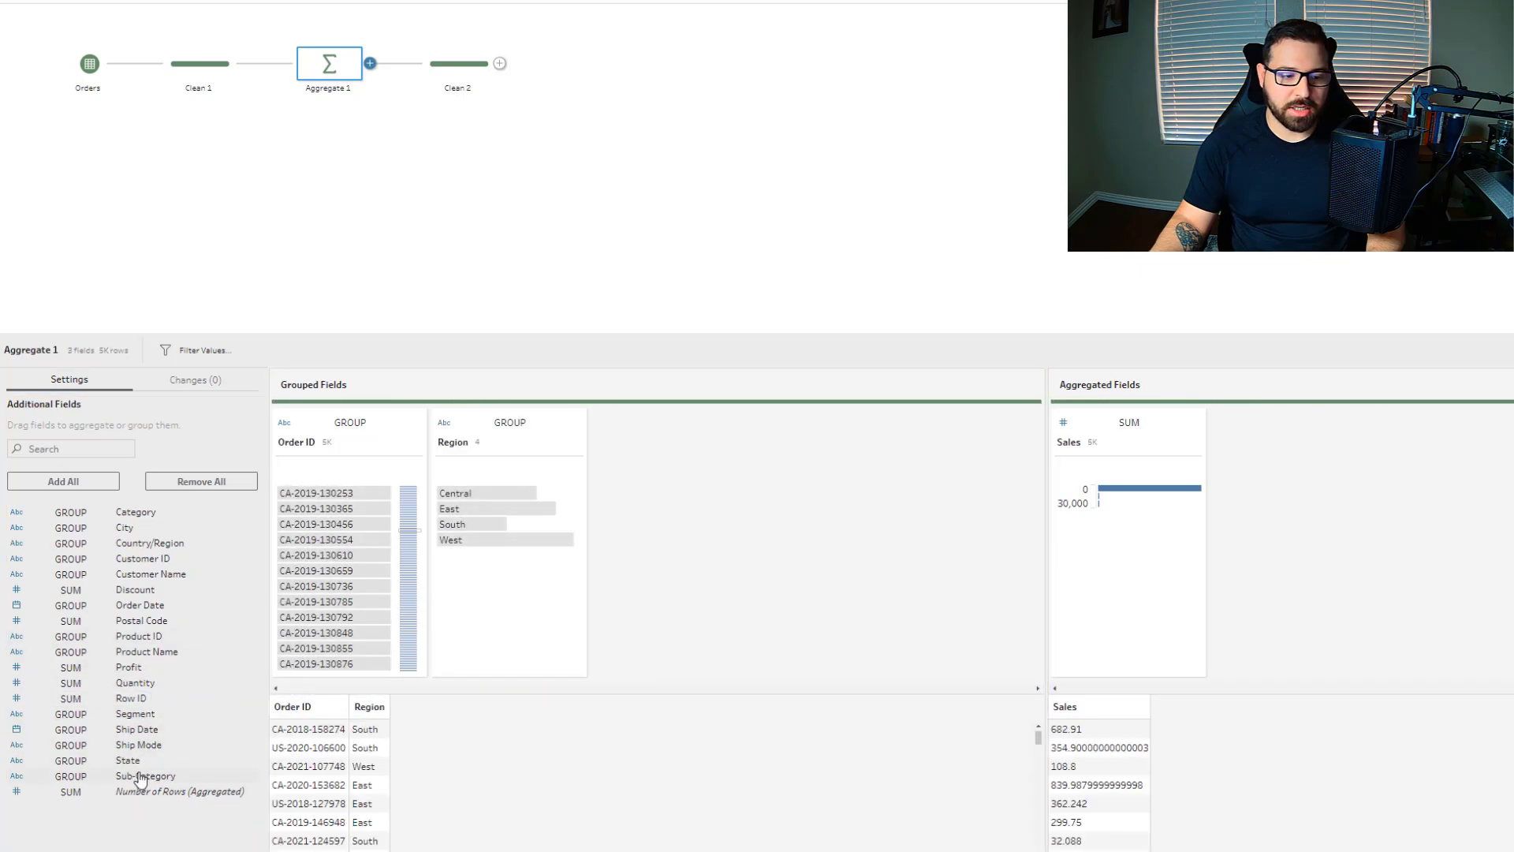
left_click_drag(136, 760, 604, 519)
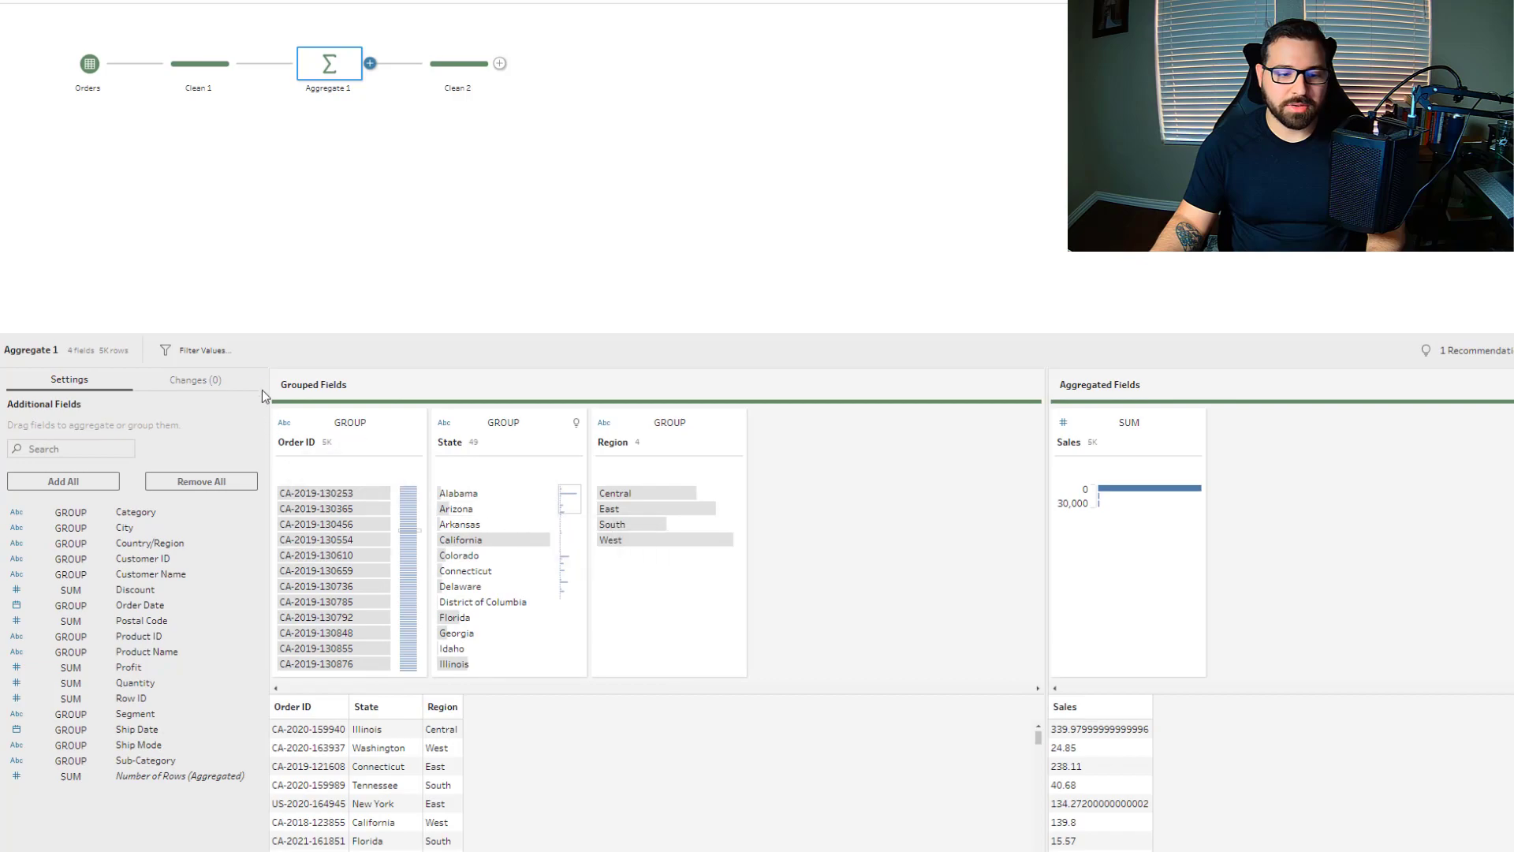
left_click(459, 63)
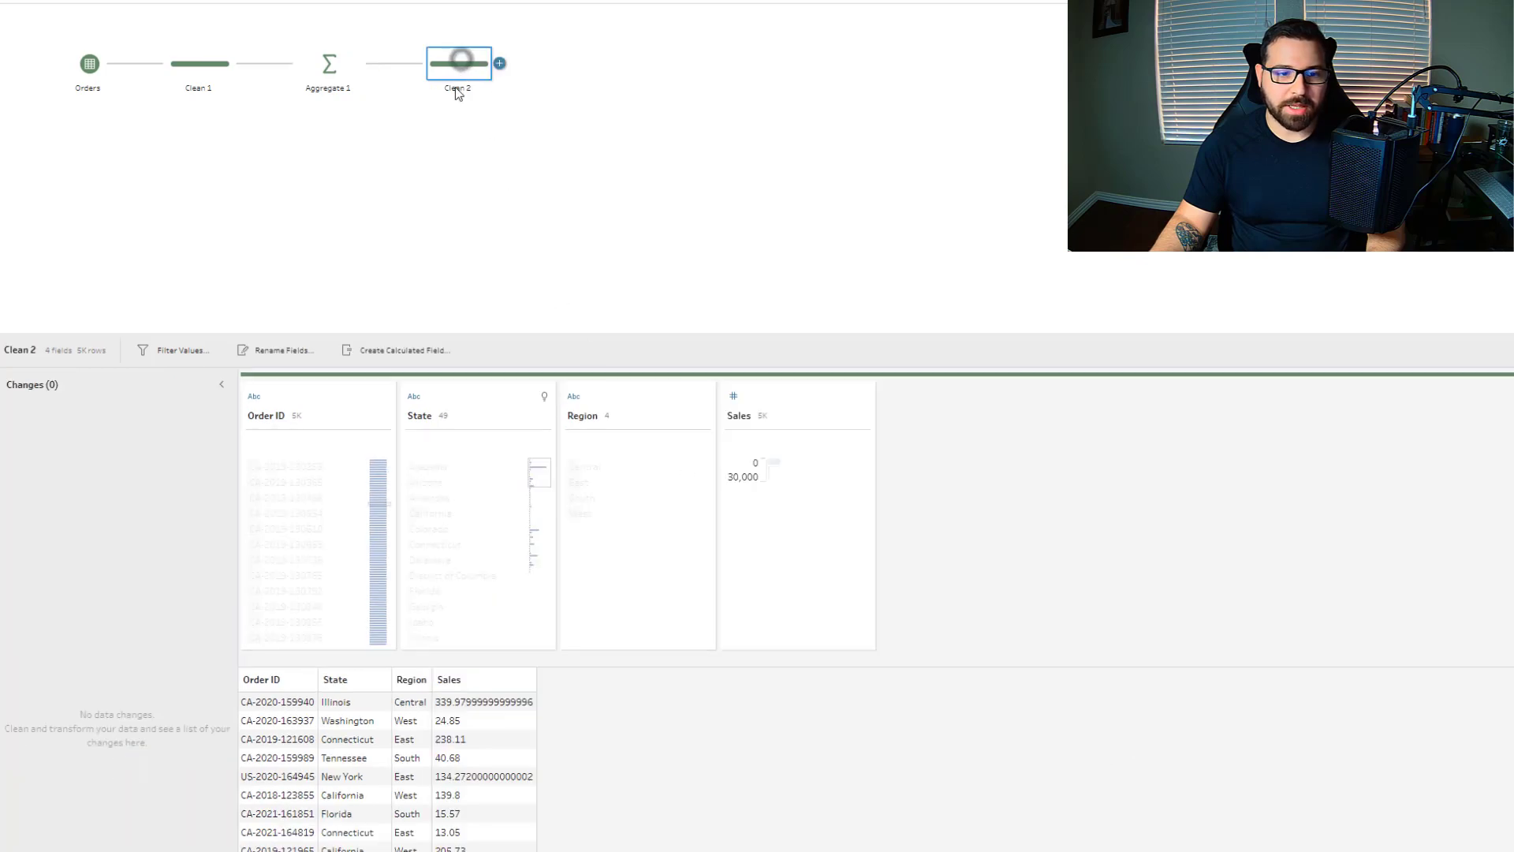
mouse_move(797, 466)
left_click(329, 63)
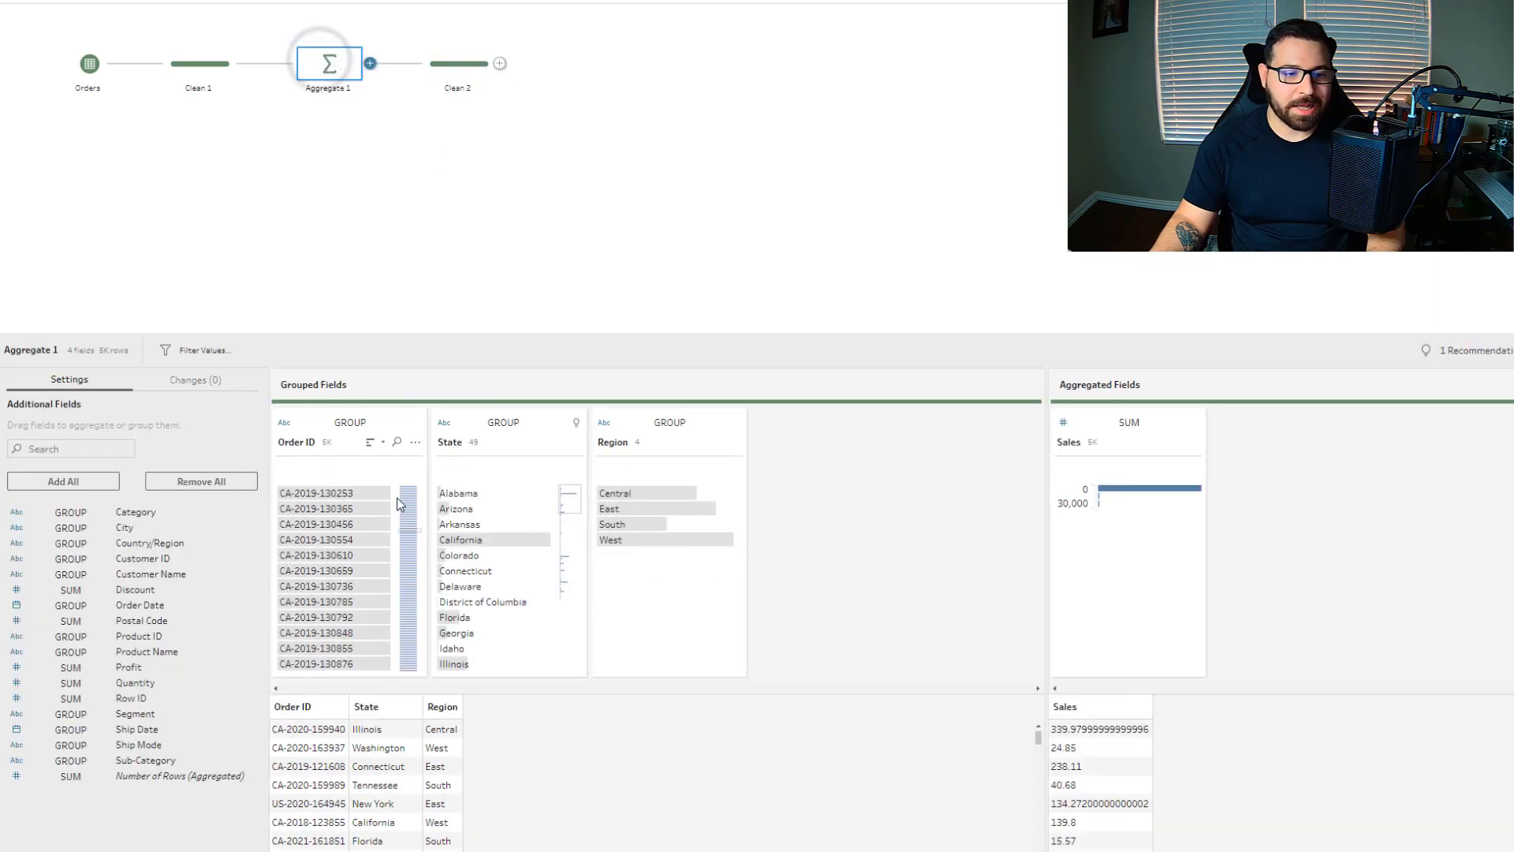
mouse_move(522, 544)
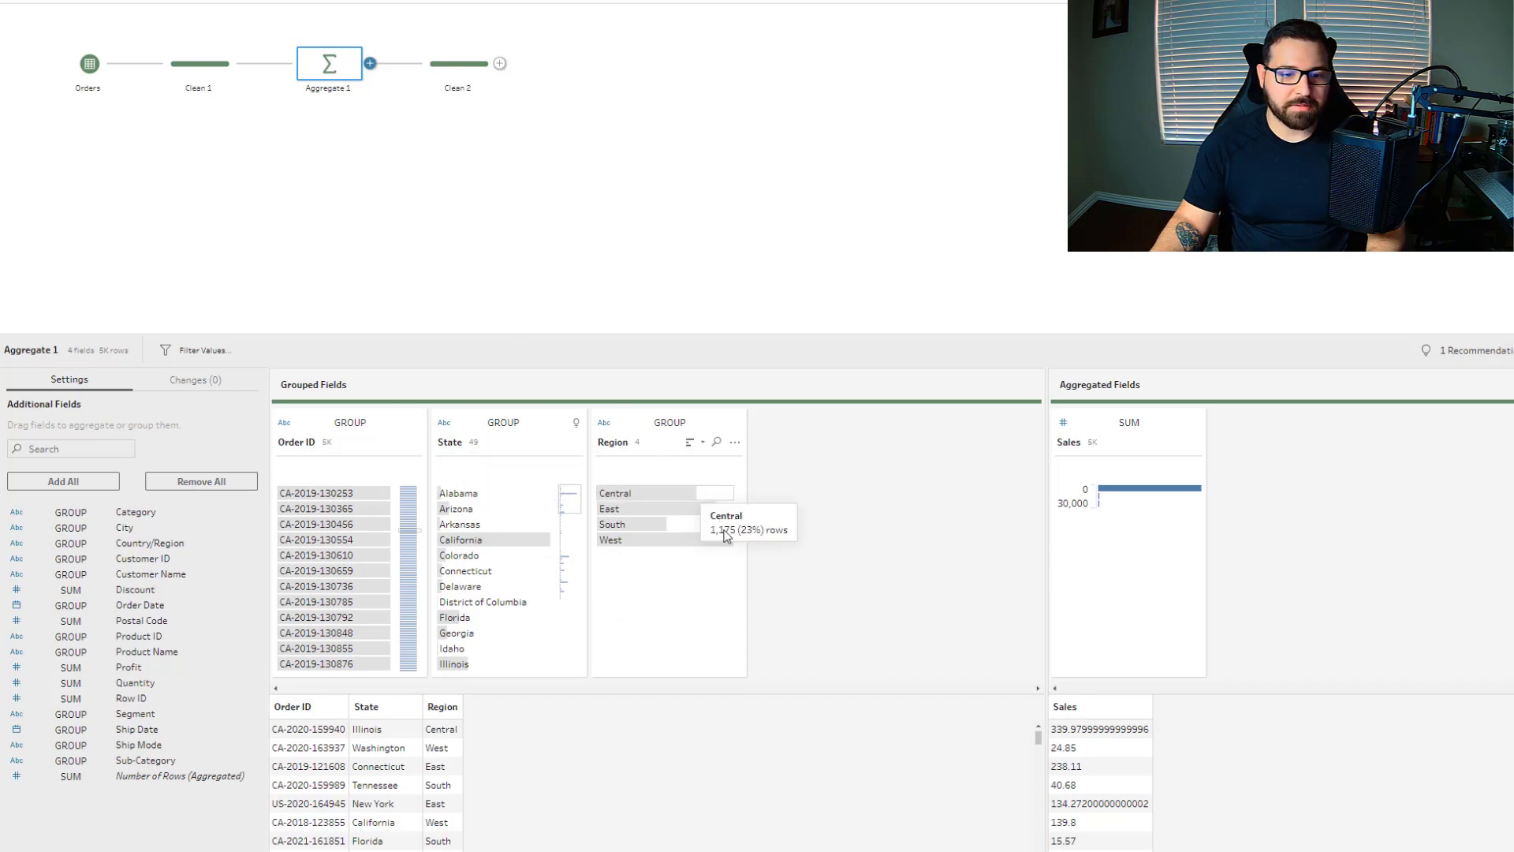
mouse_move(675, 553)
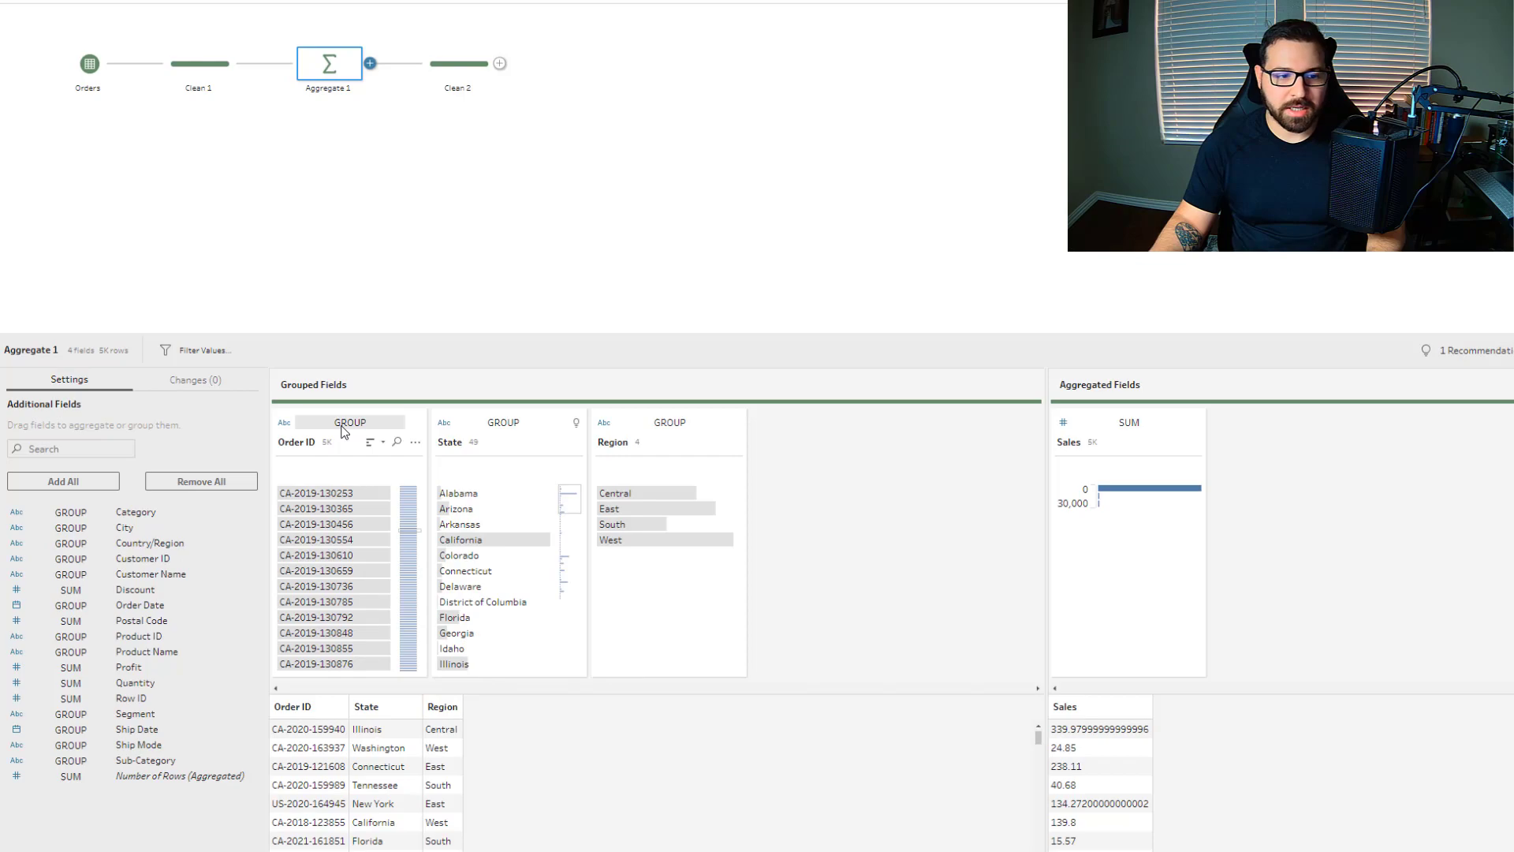
Step: Ungroup Order ID so Clean 2 shows State, Region and summed Sales in 49 rows
left_click_drag(351, 439, 96, 813)
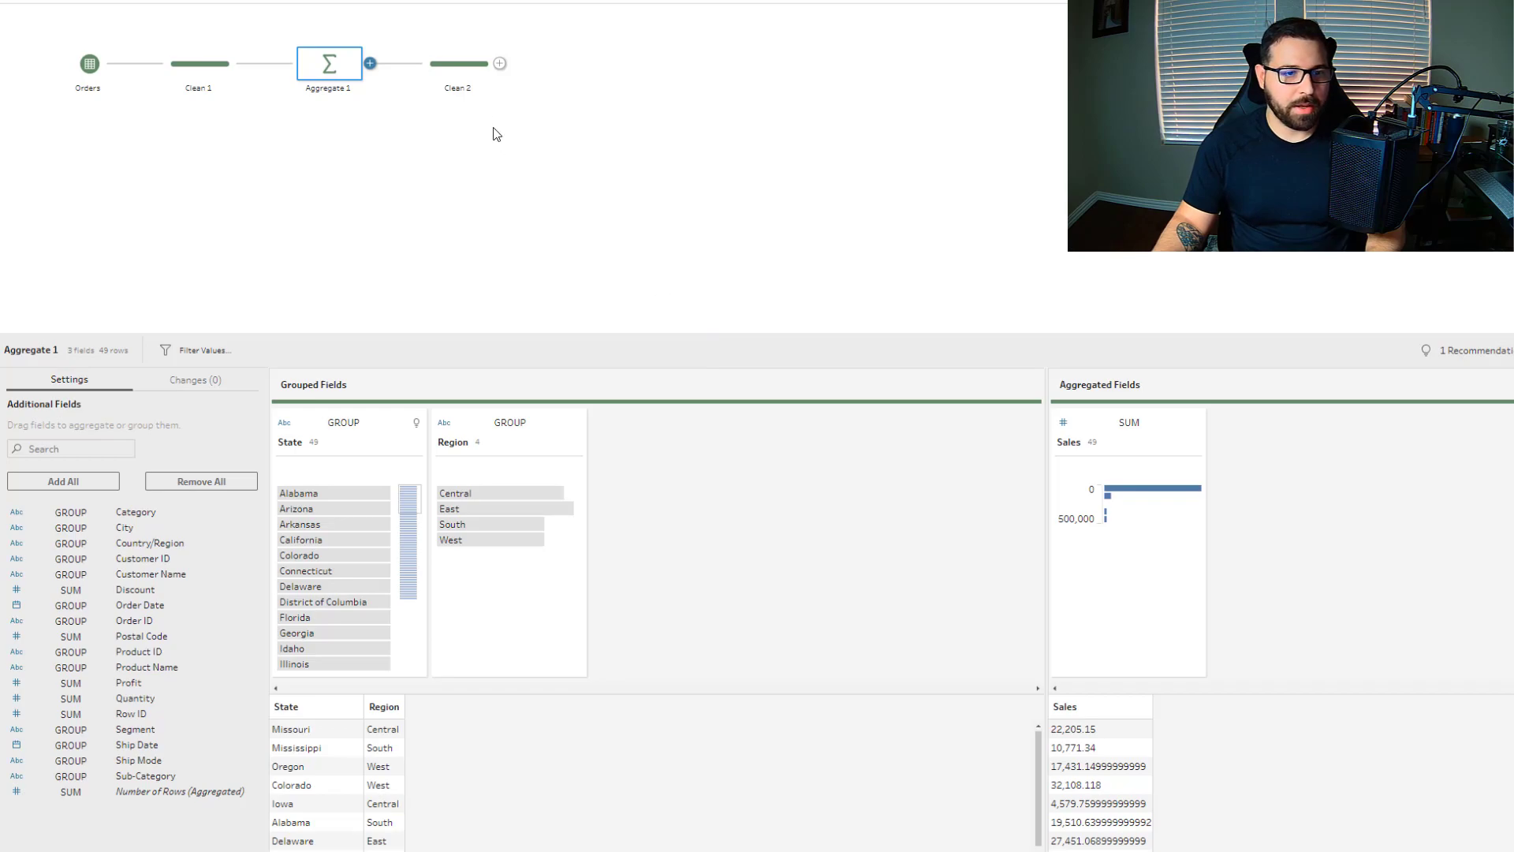
left_click(470, 78)
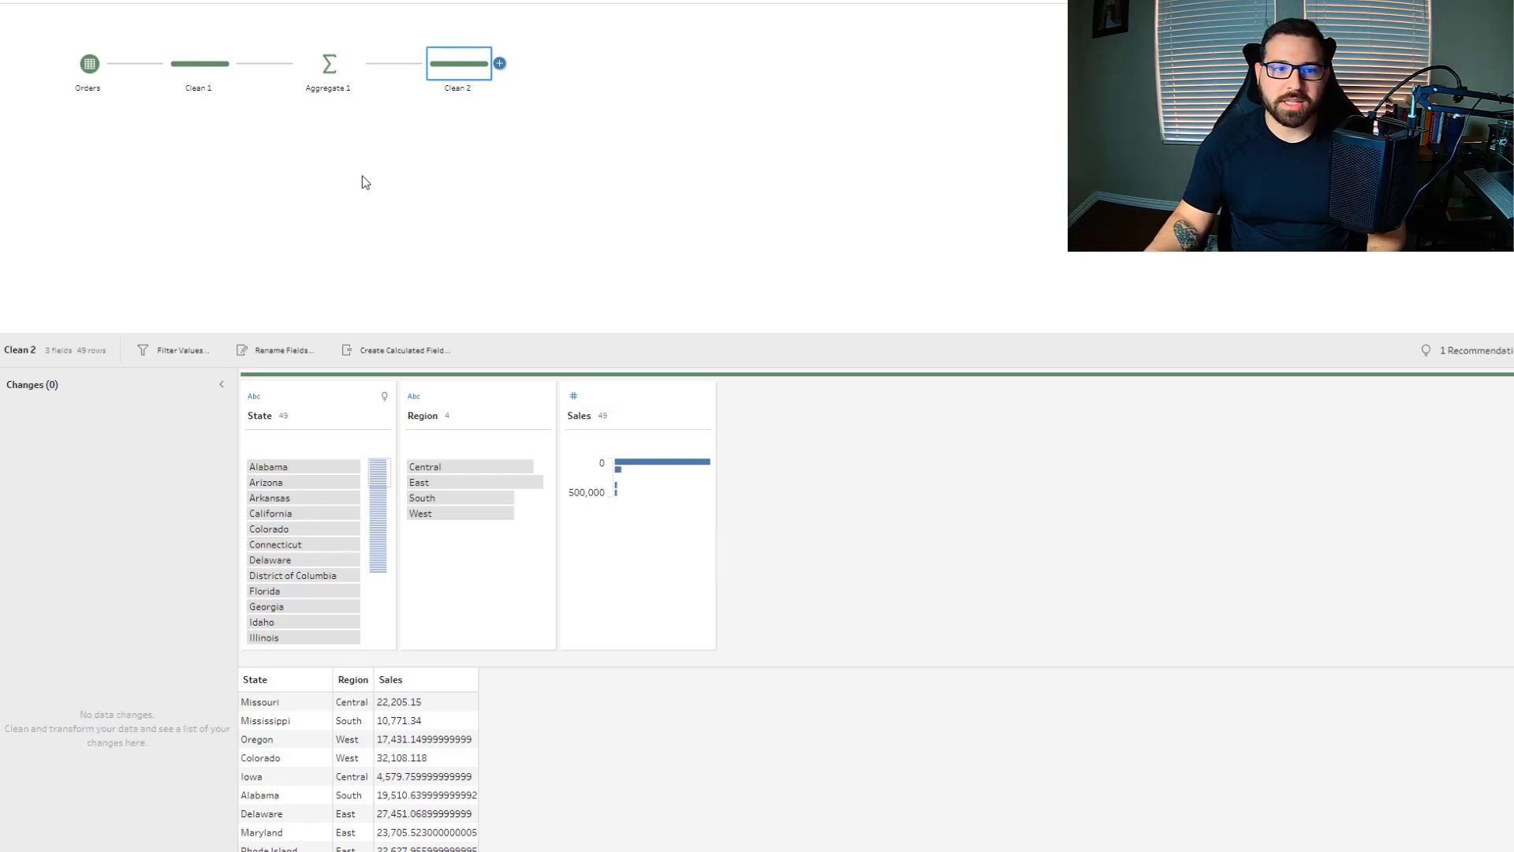
Step: Remove State from Aggregate 1's grouping and add summed Profit
left_click(320, 74)
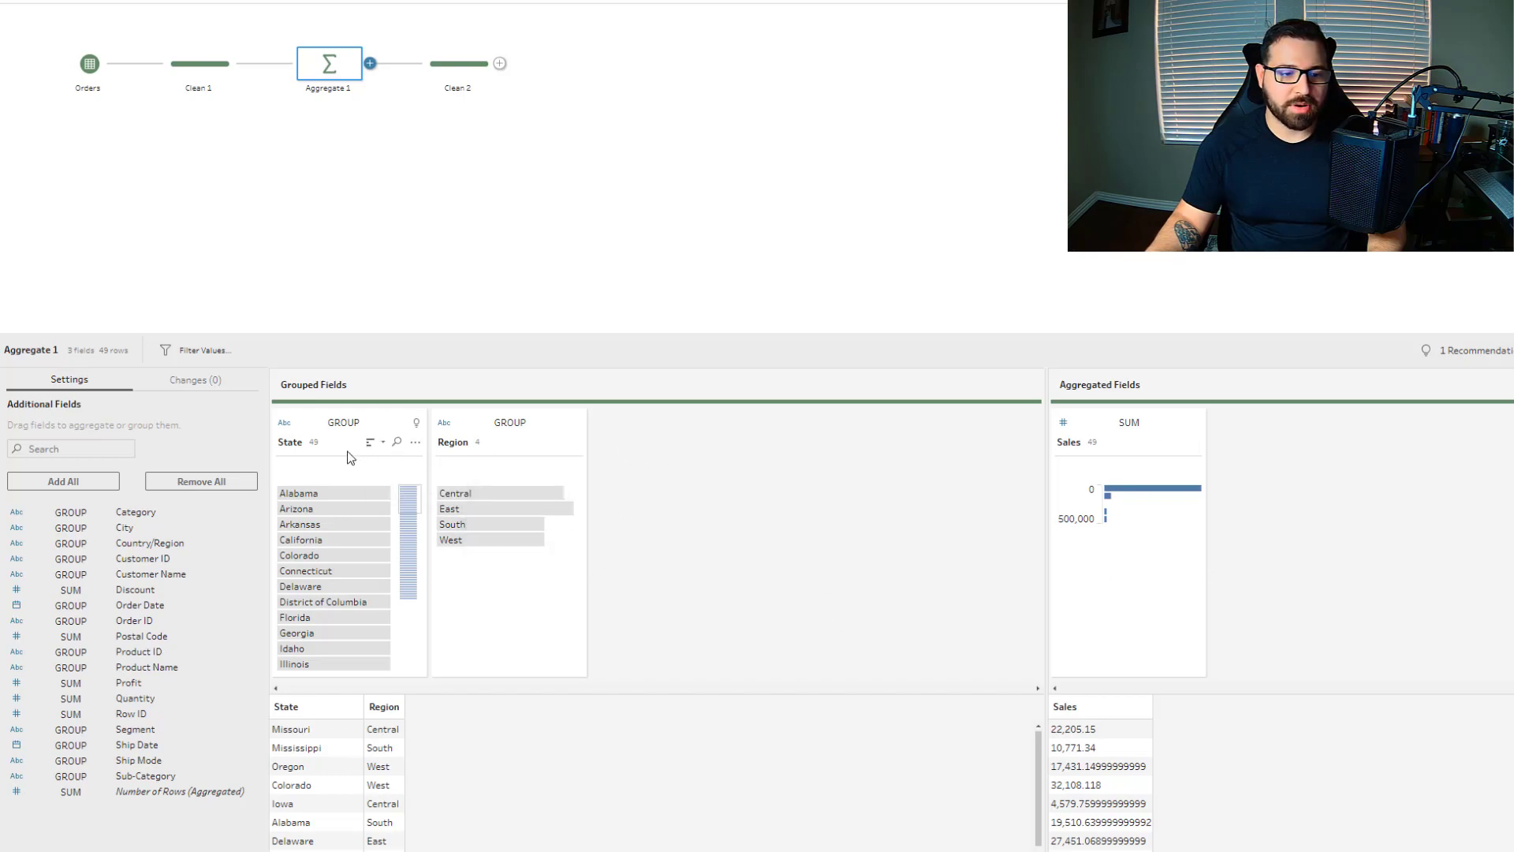
left_click_drag(342, 442, 100, 848)
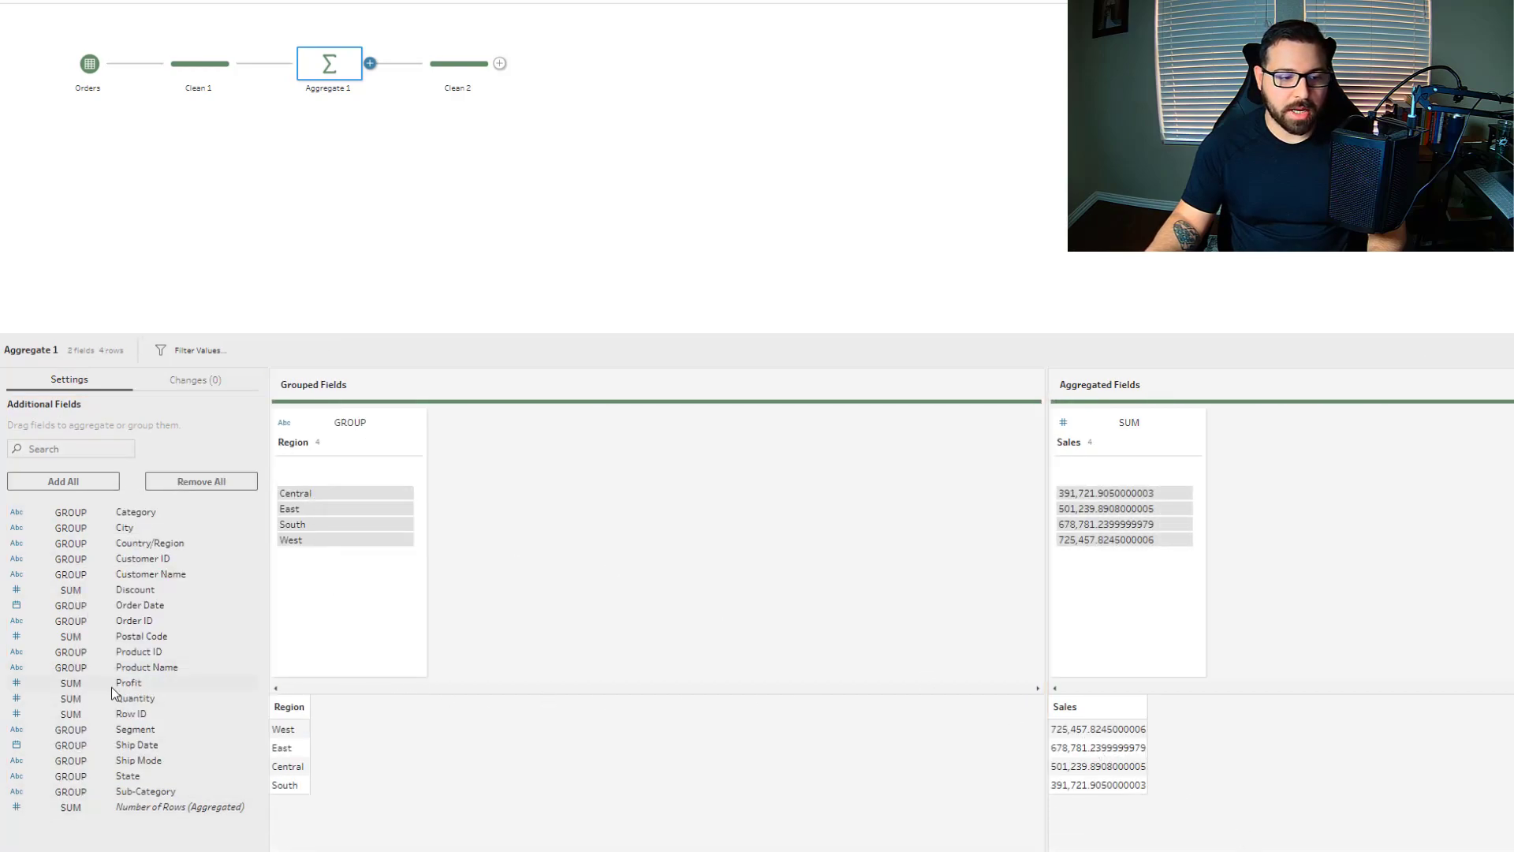
left_click_drag(112, 687, 1369, 550)
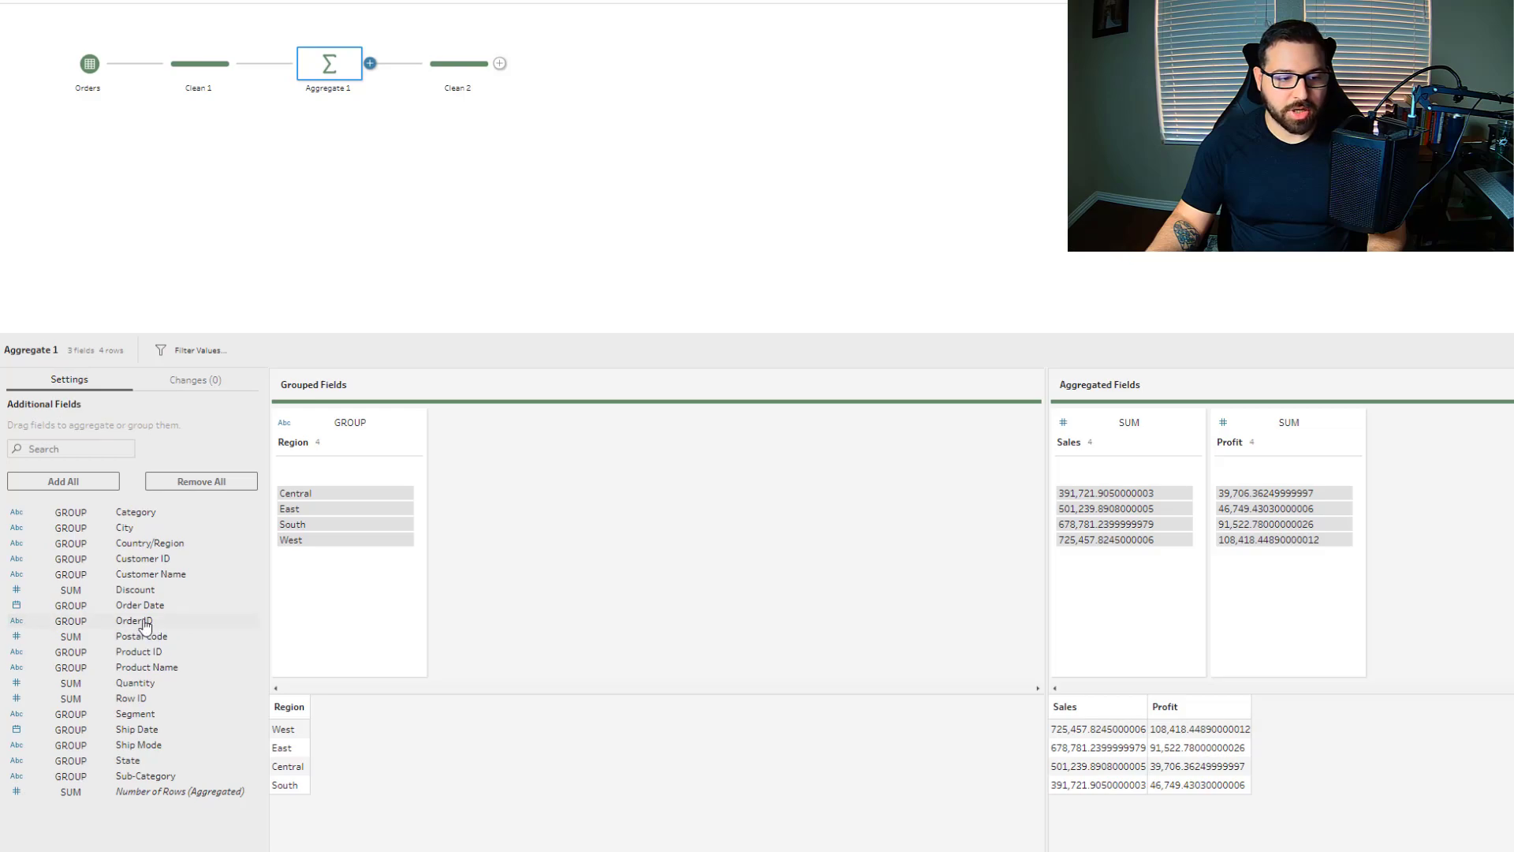
Step: Add a distinct count of Order ID named Total Orders, then review Clean 2's four Region rows
left_click_drag(145, 624, 1442, 443)
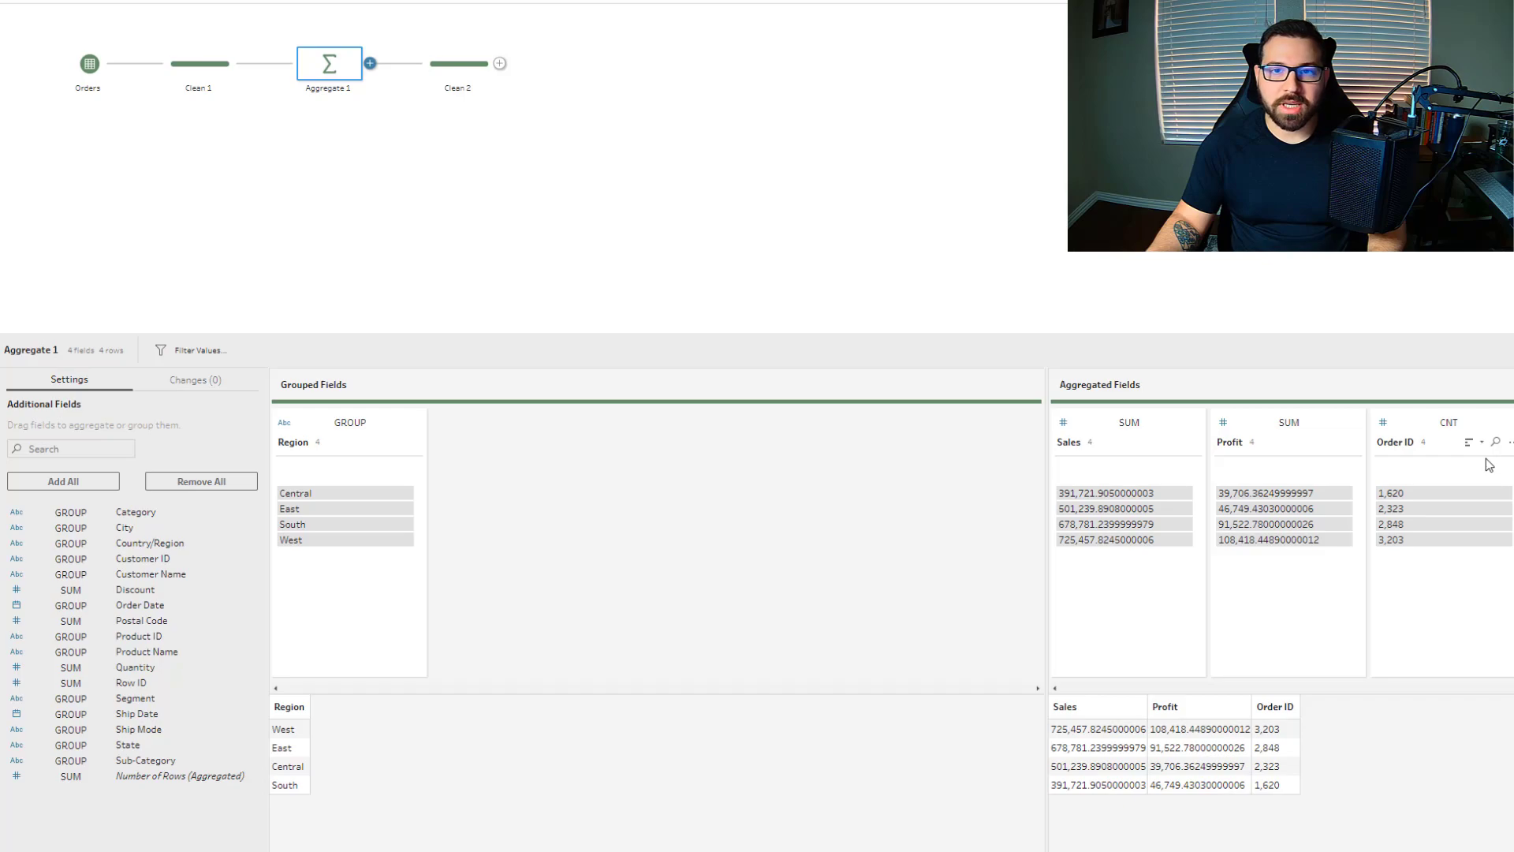
left_click(1456, 428)
left_click(1453, 422)
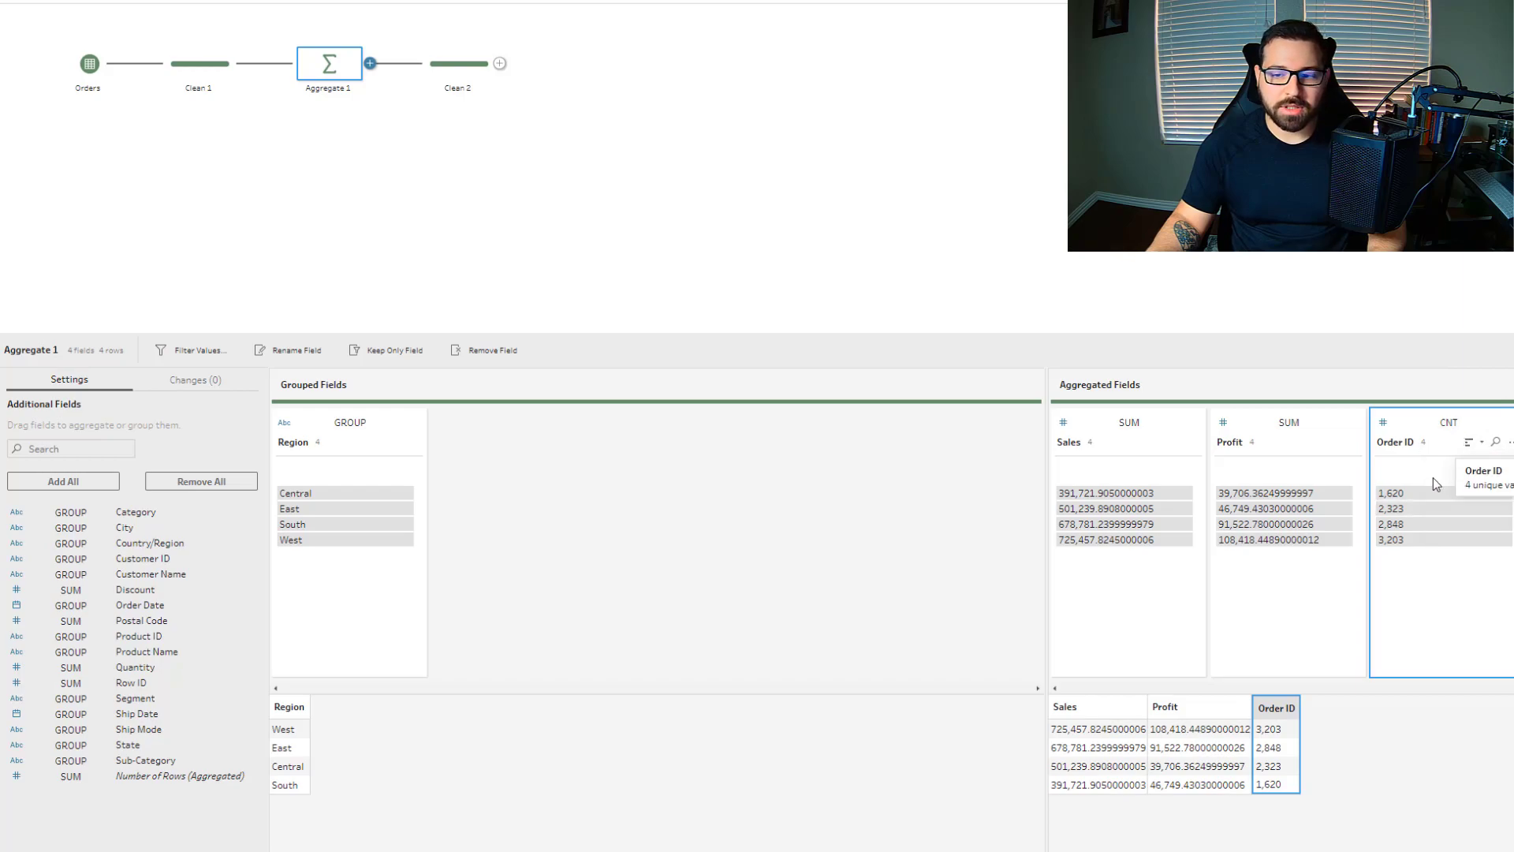
left_click(1454, 426)
left_click(1460, 456)
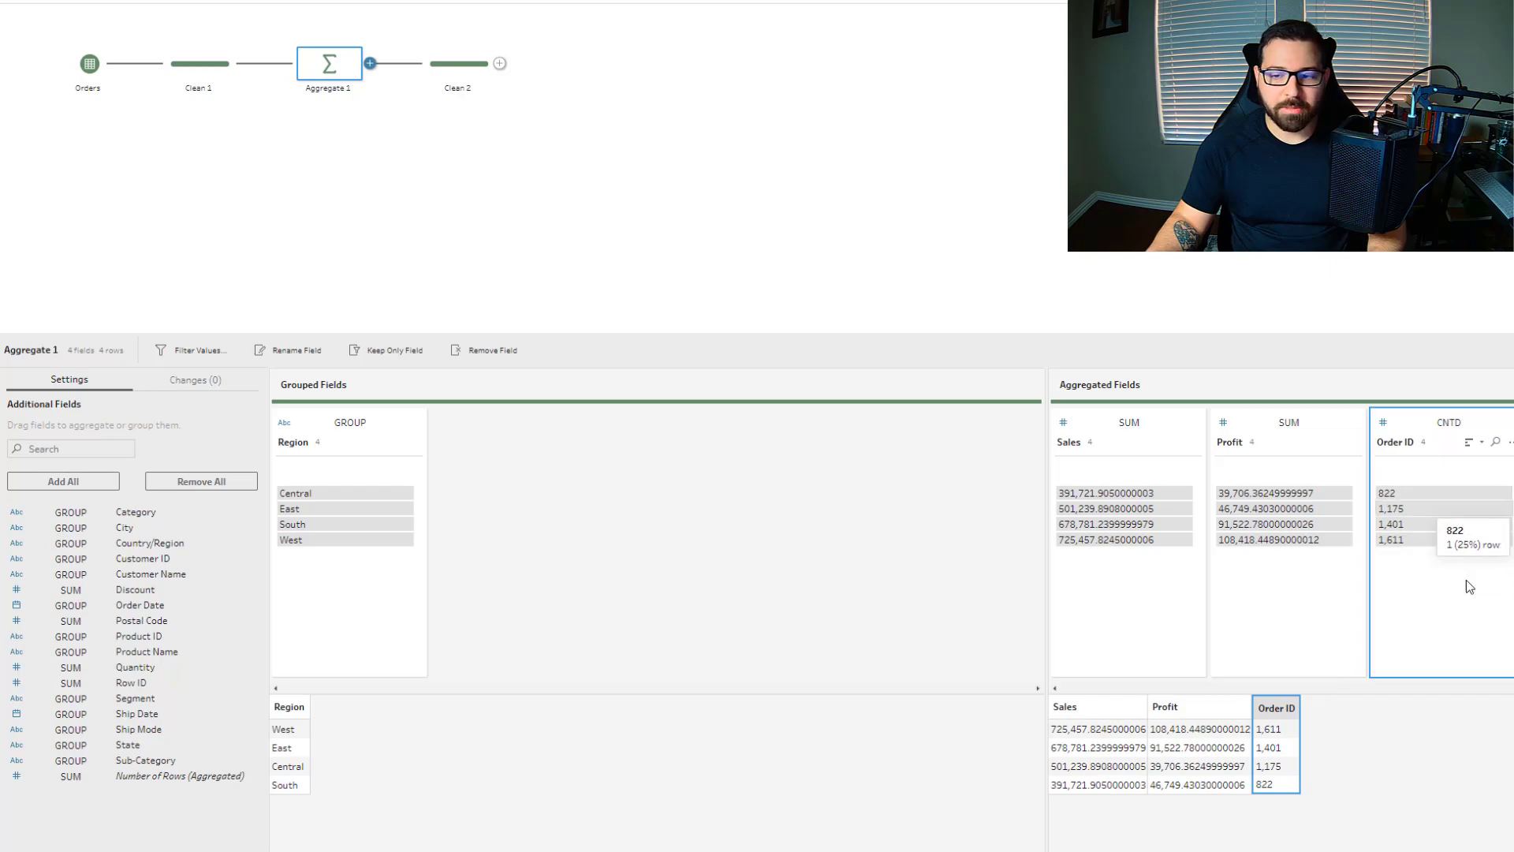
double_click(1396, 443)
key("BackSpace")
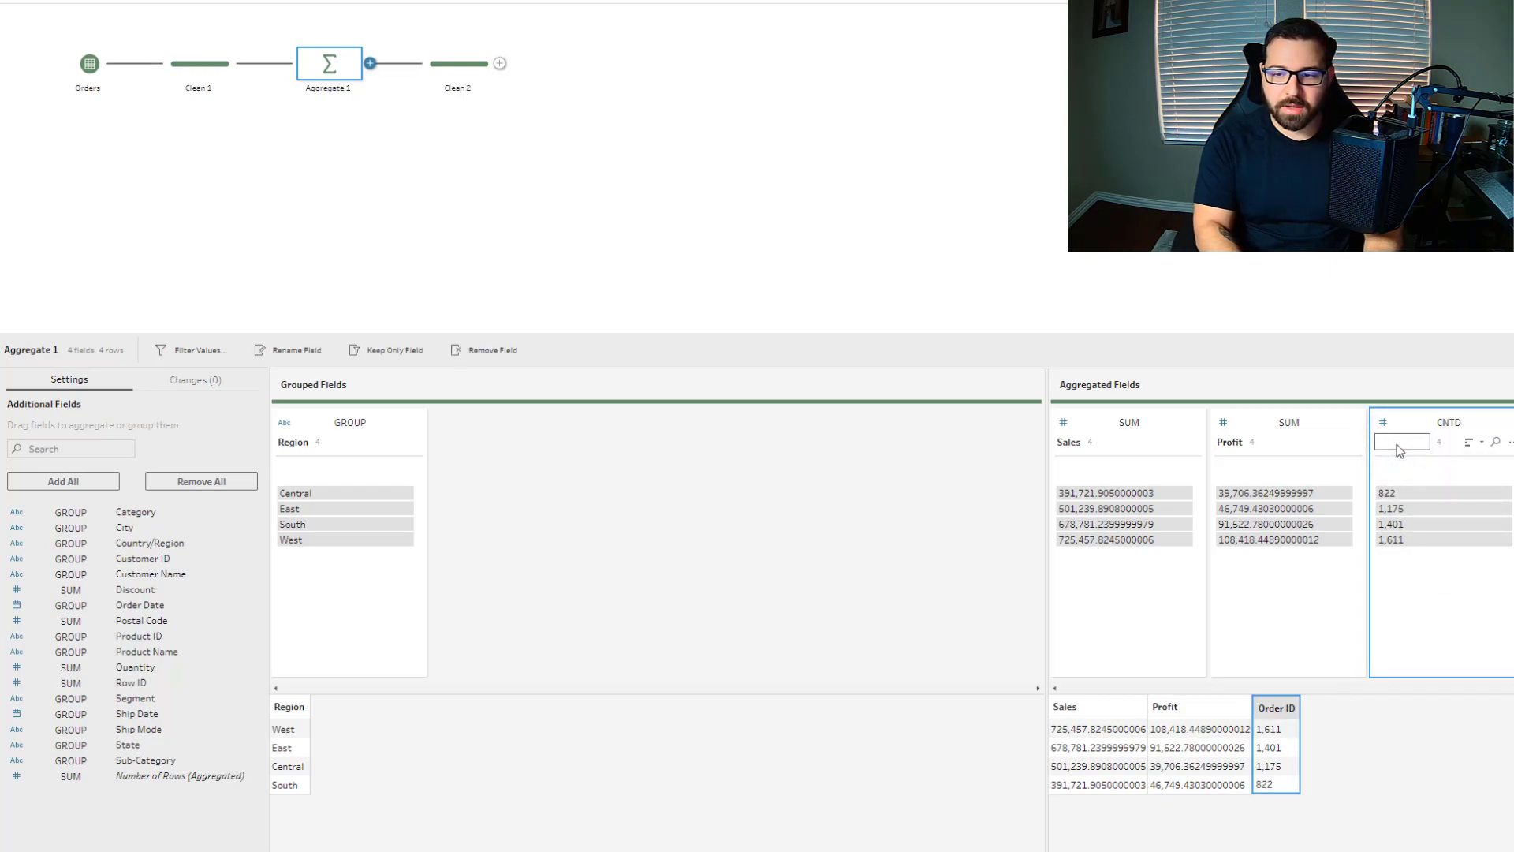
type("Total Orders")
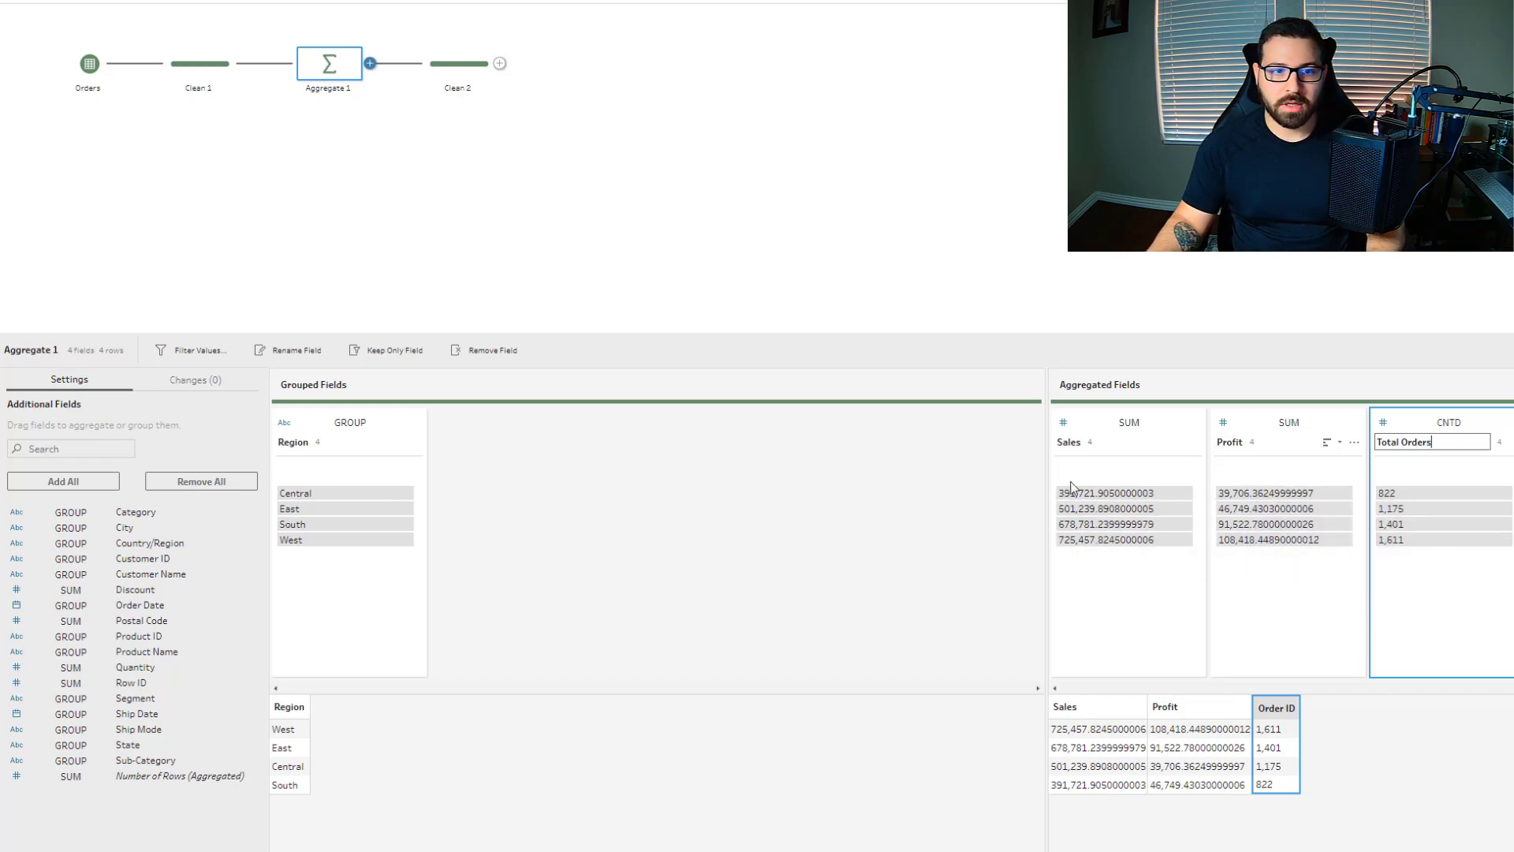
left_click(462, 65)
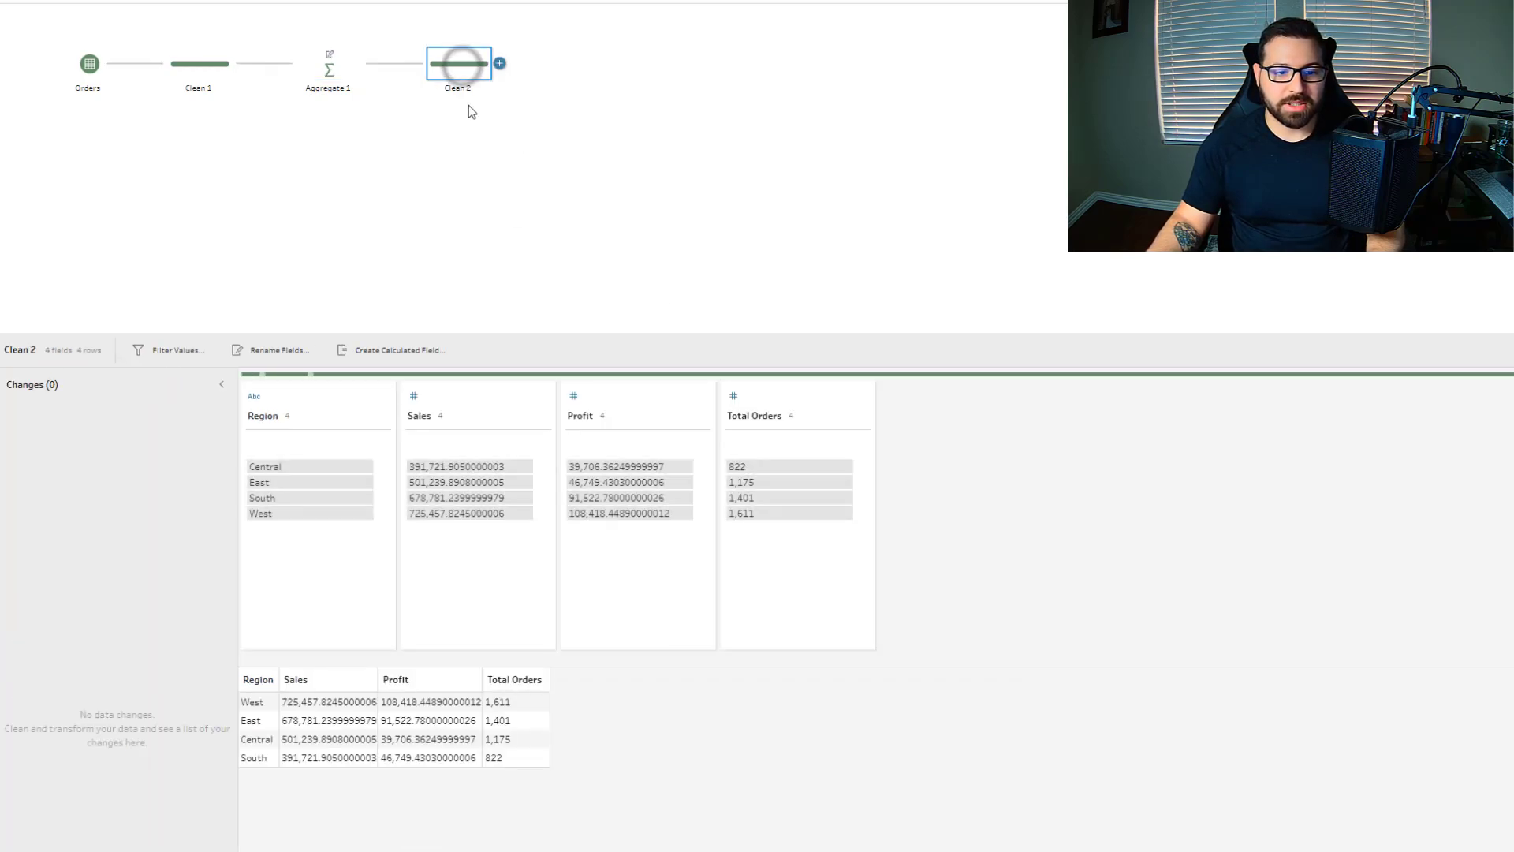
left_click(500, 64)
left_click(692, 178)
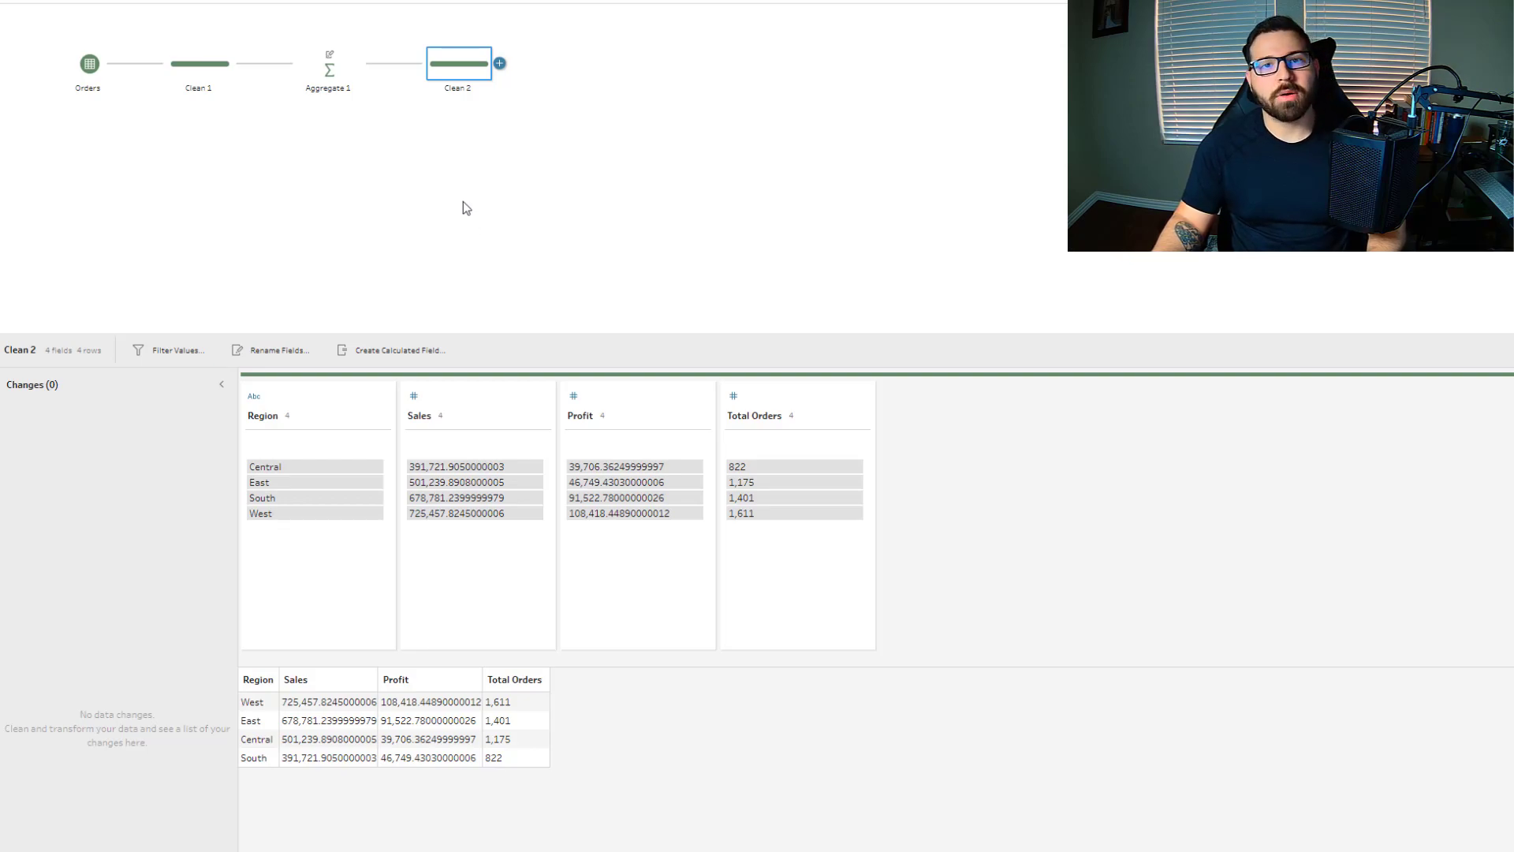
Step: Group Aggregate 1 by State and City alongside Region, giving 6 fields and 604 rows in Clean 2
left_click(337, 75)
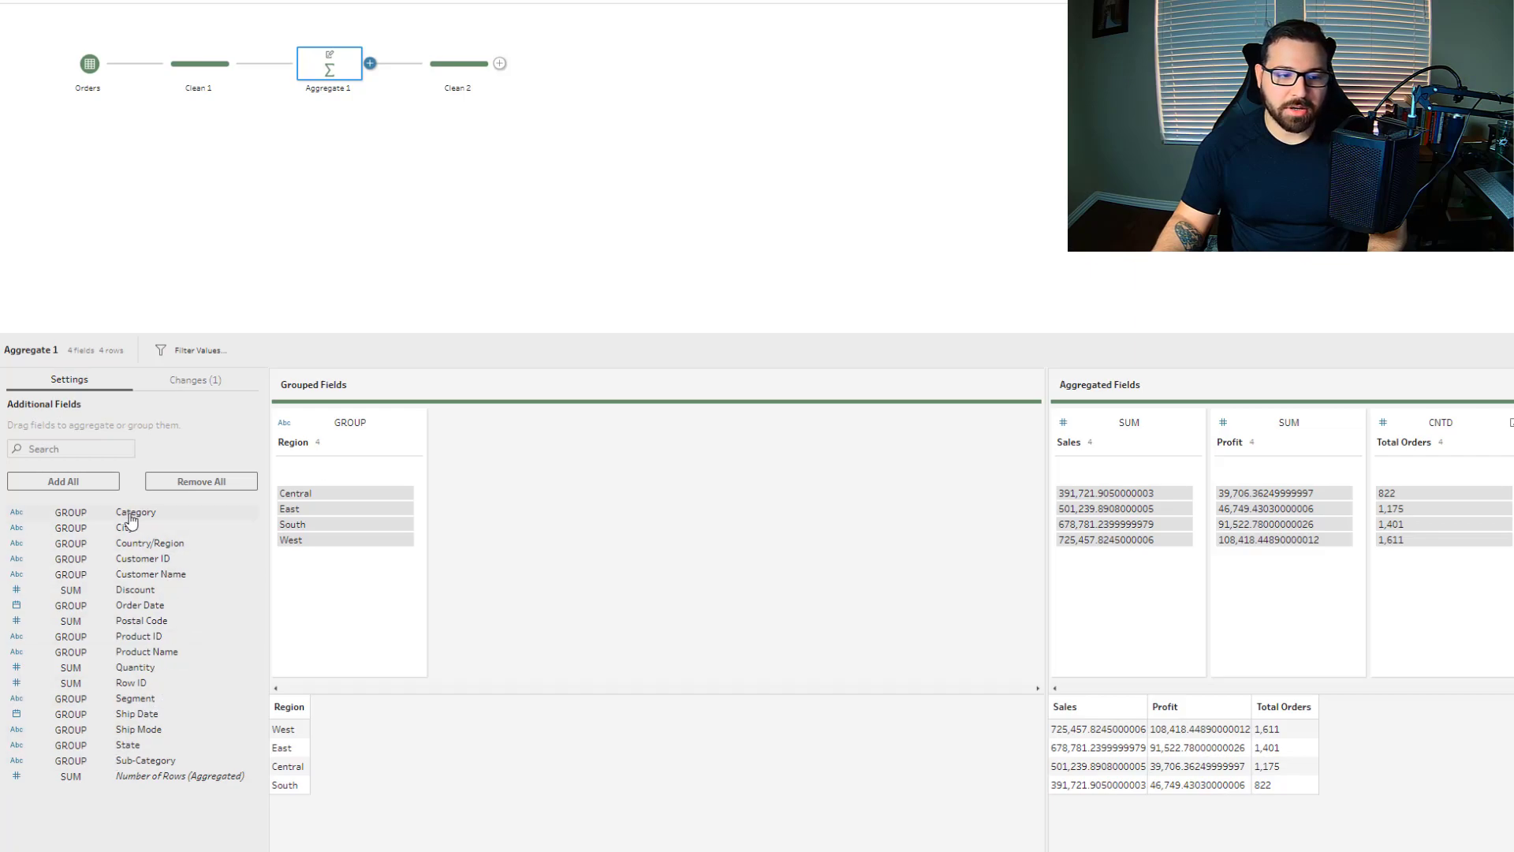
left_click_drag(142, 753, 476, 542)
left_click_drag(138, 535, 708, 523)
left_click(457, 64)
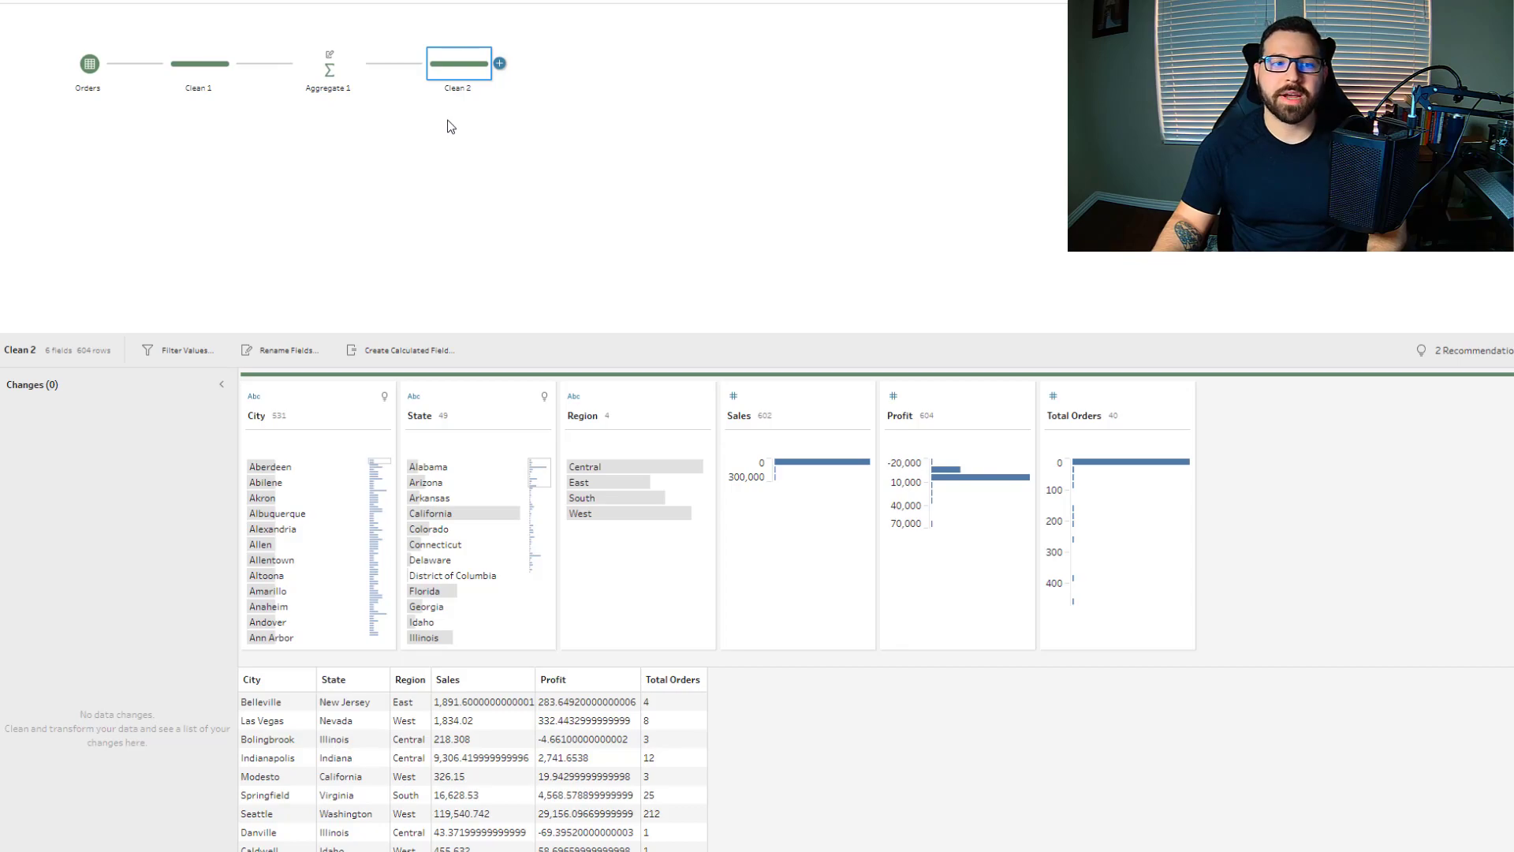
left_click(85, 67)
left_click(200, 63)
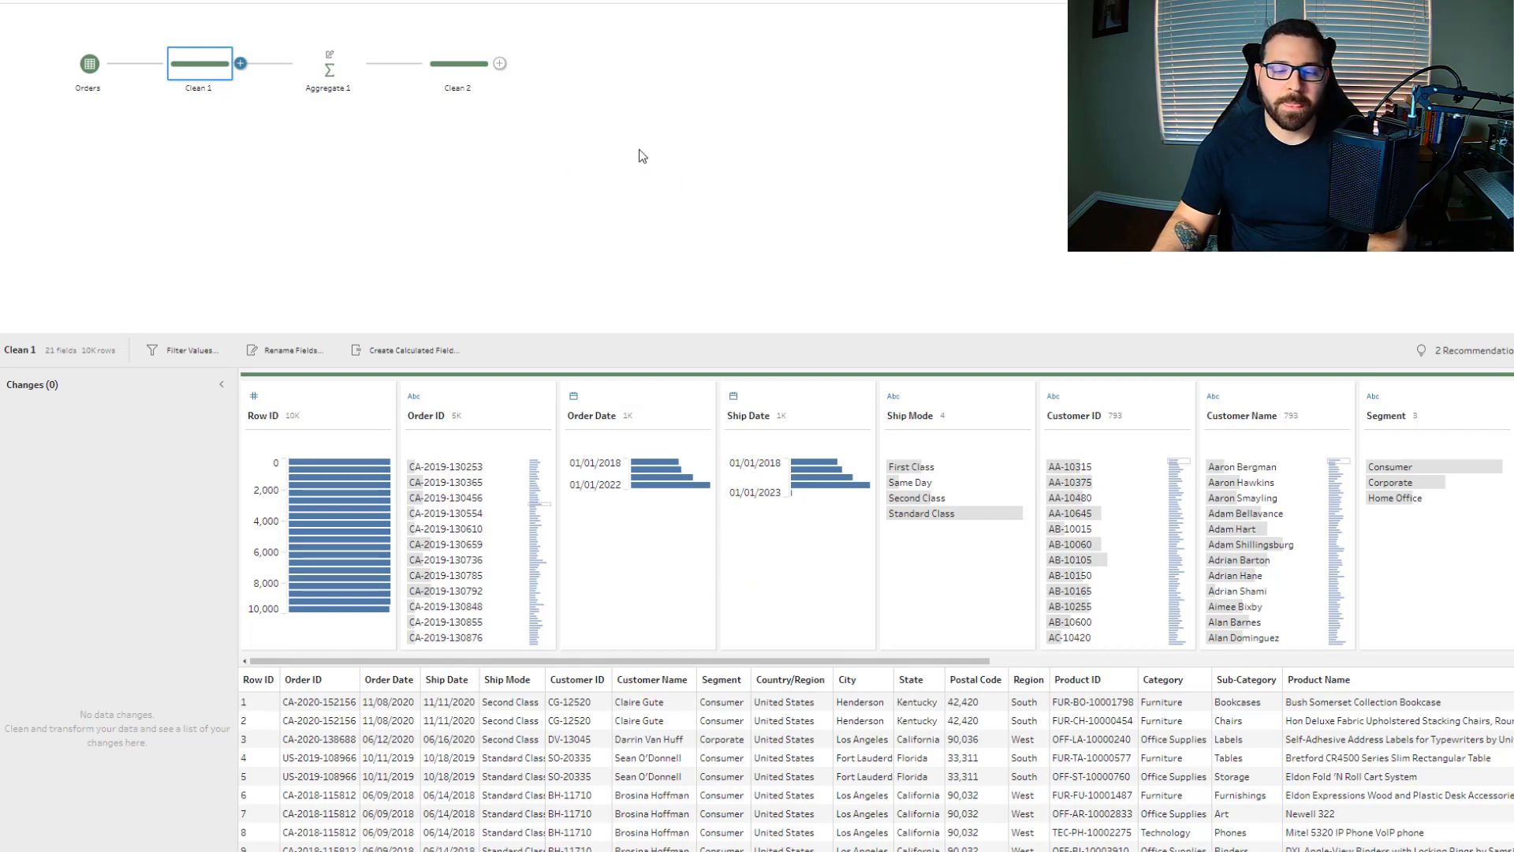
left_click(329, 69)
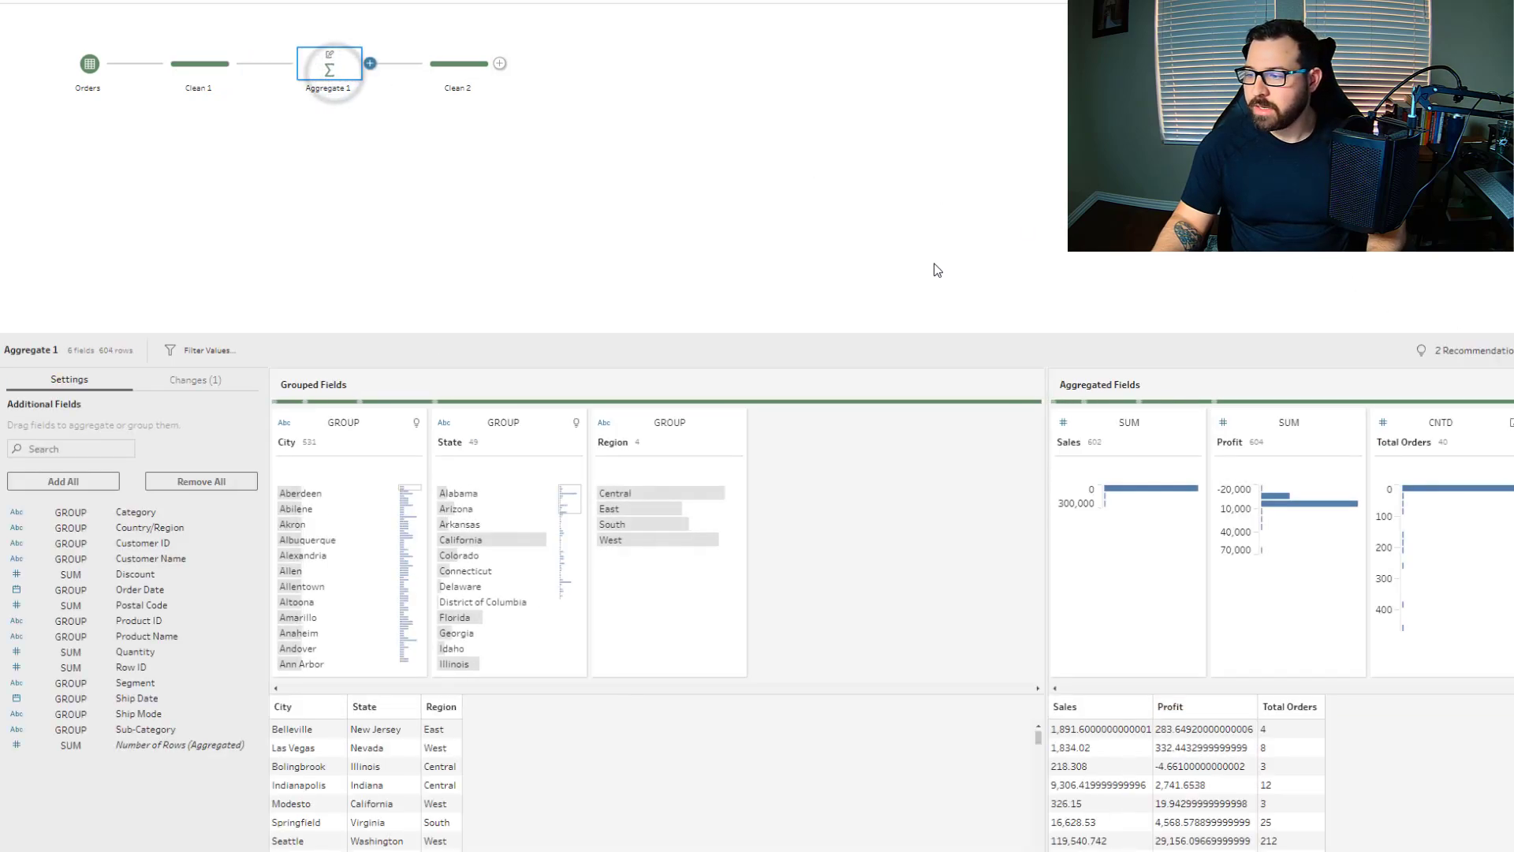
left_click(465, 65)
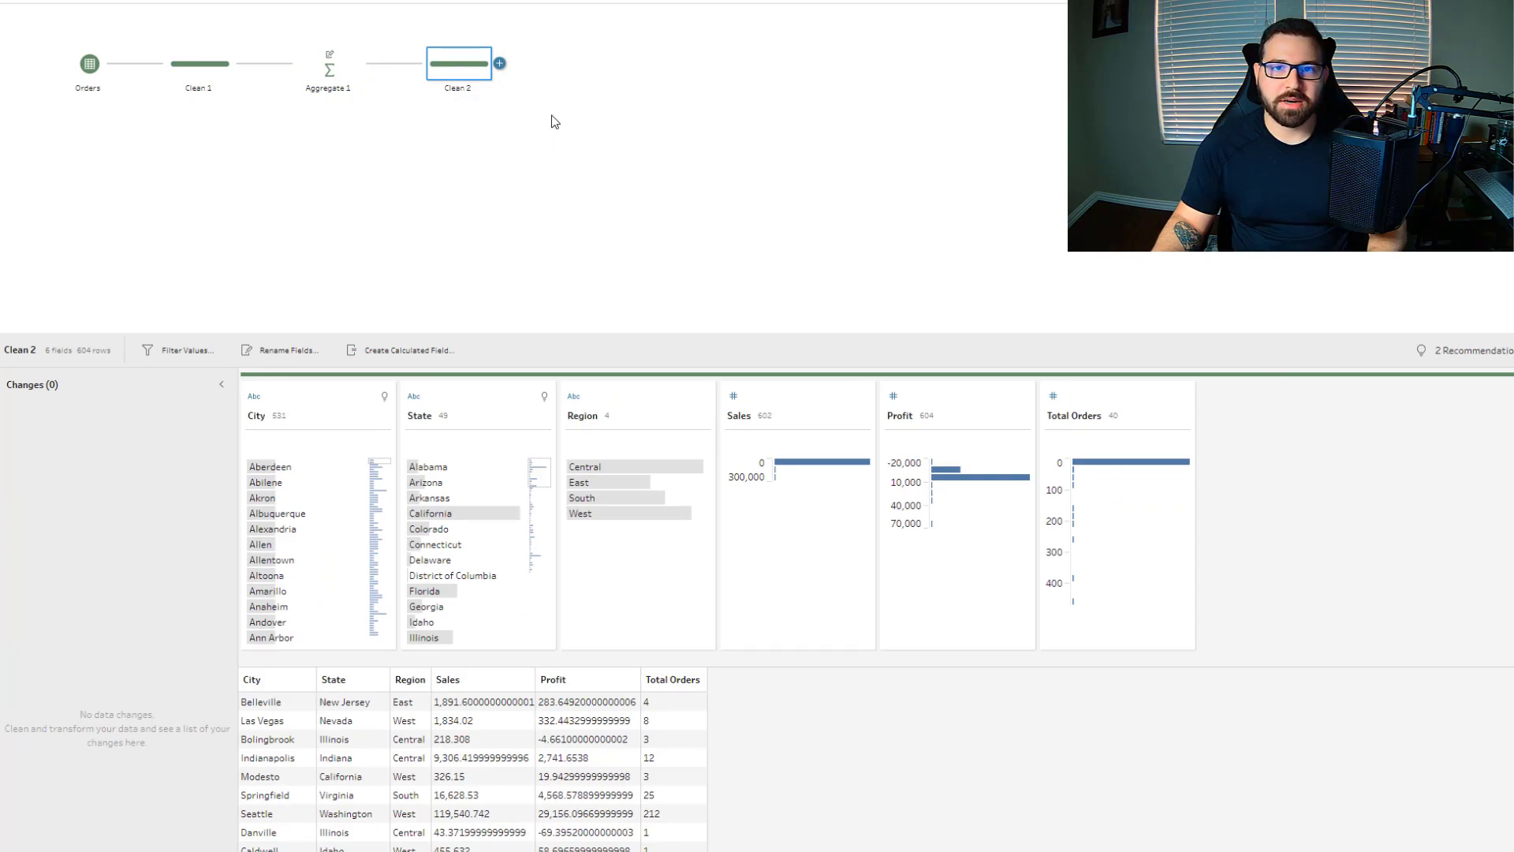
left_click(405, 357)
left_click(642, 409)
type("SUM(s")
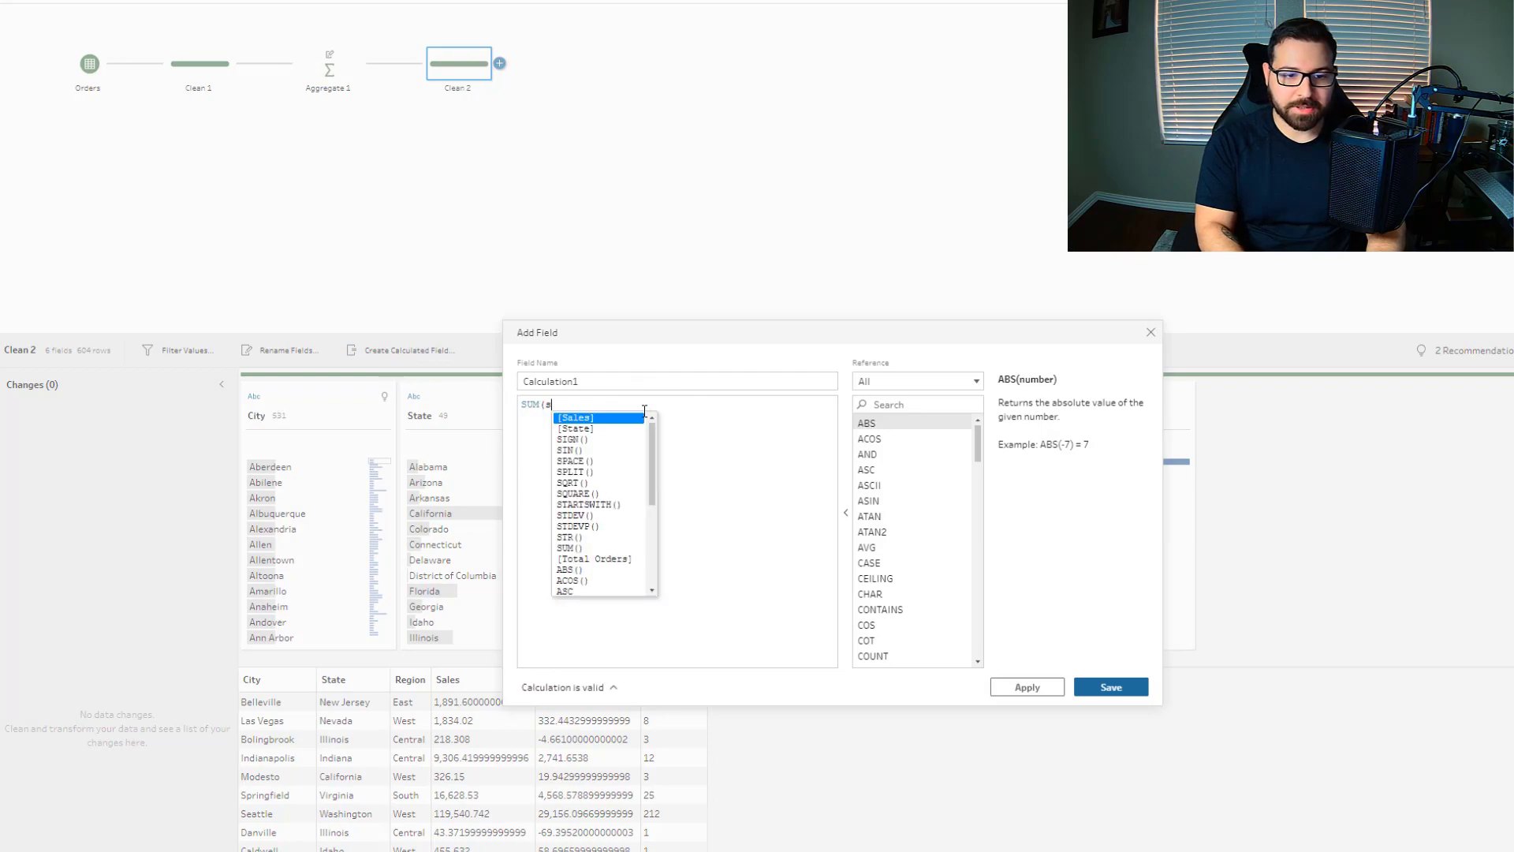
key("Return")
type(")")
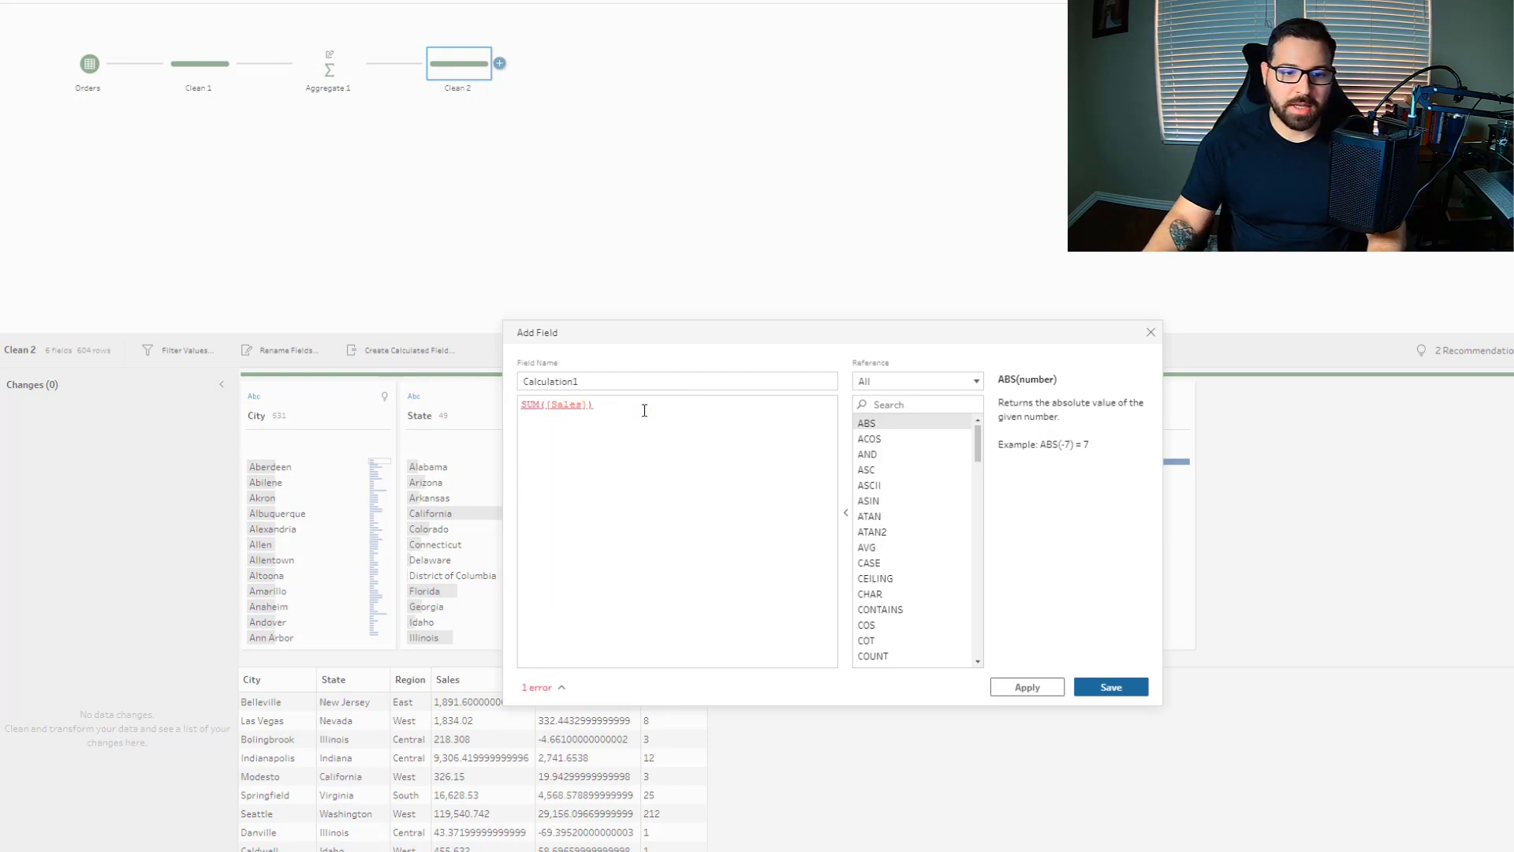
left_click(556, 694)
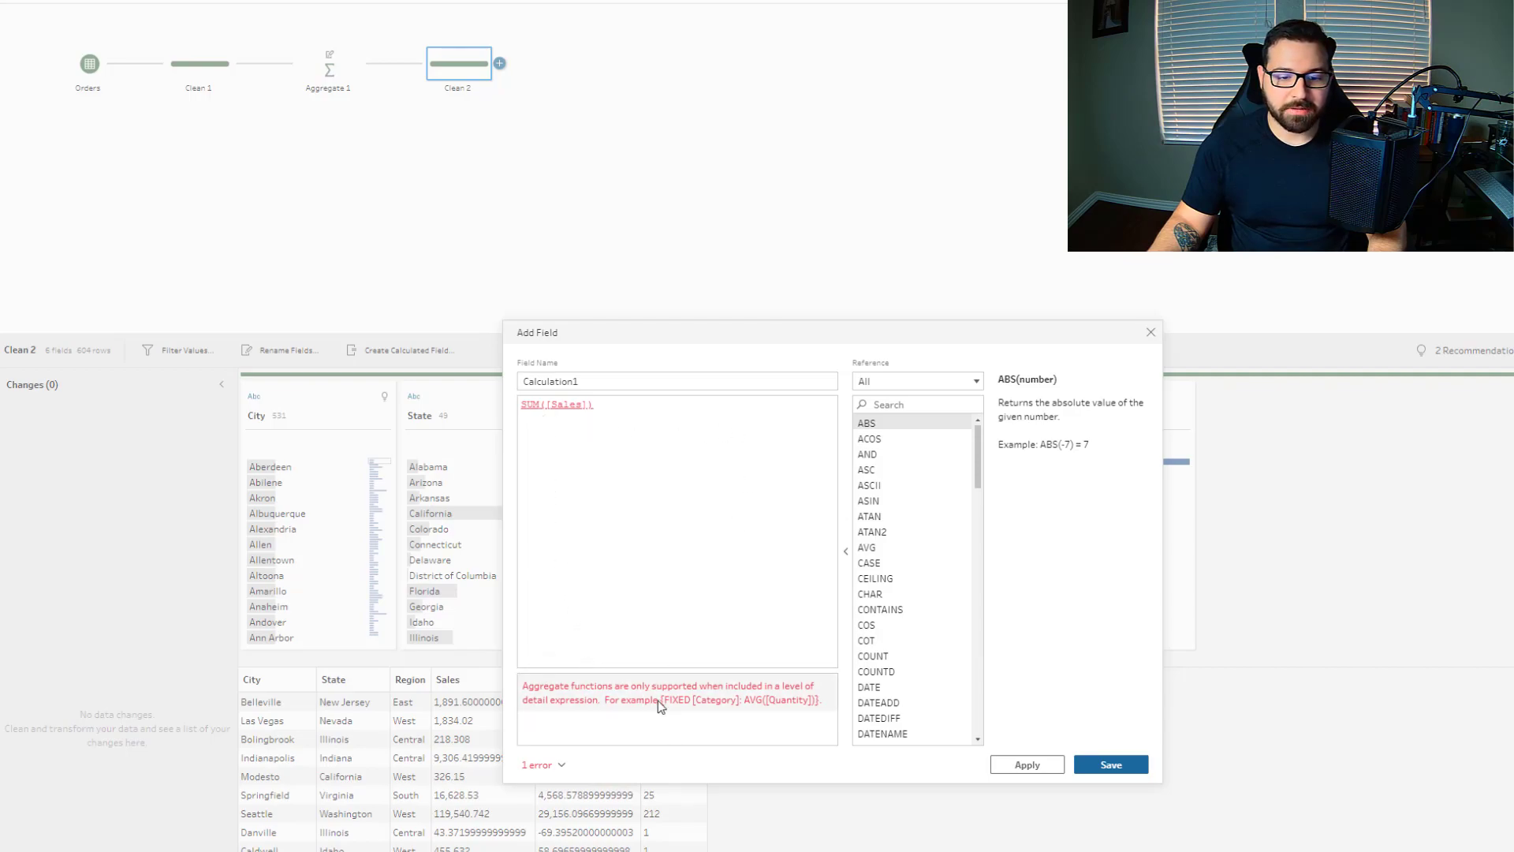
left_click(660, 422)
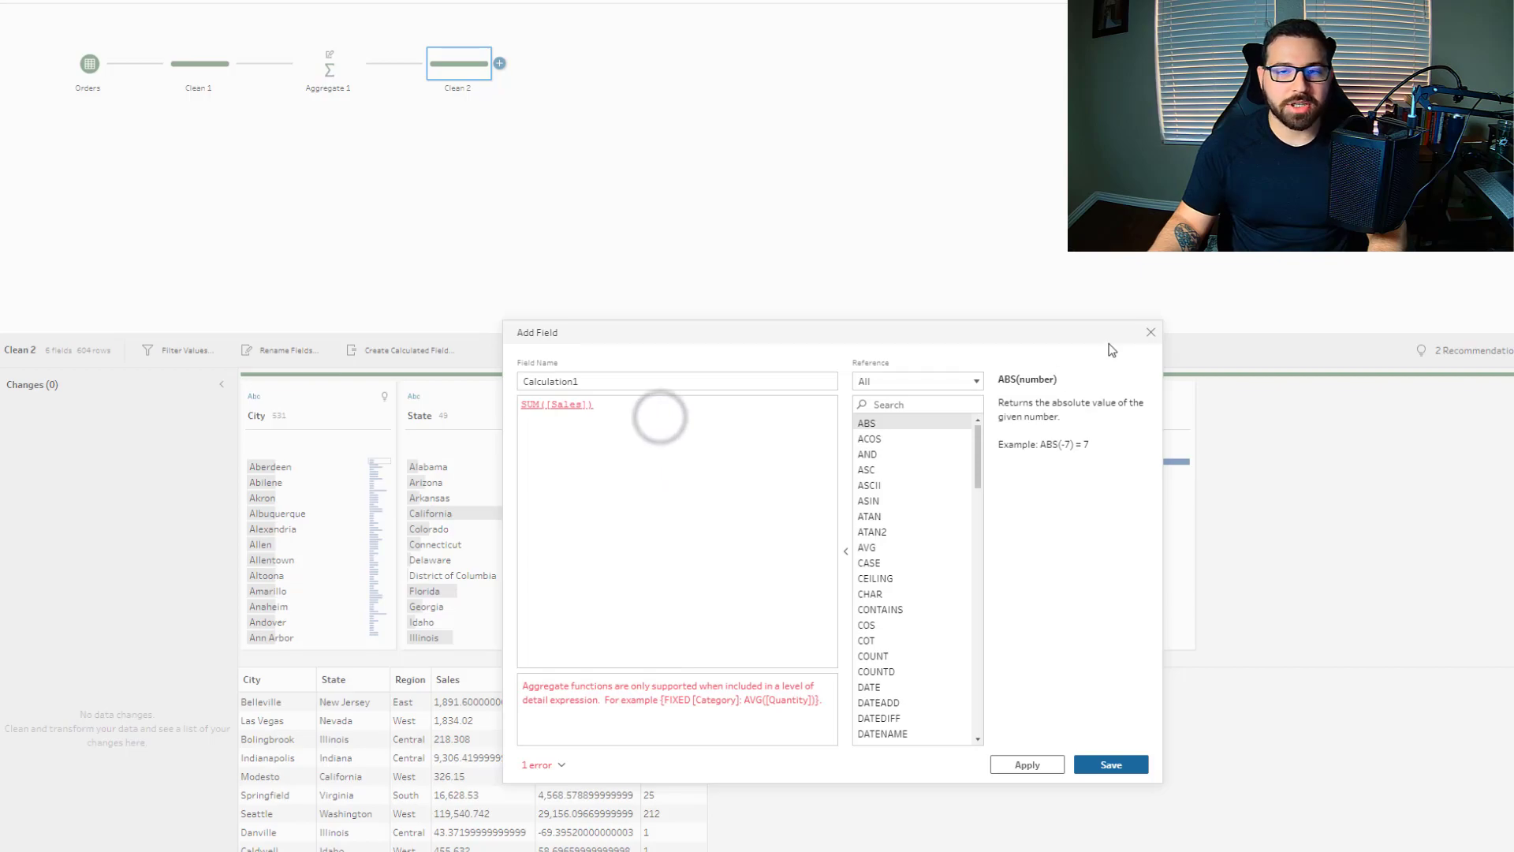
left_click(1151, 333)
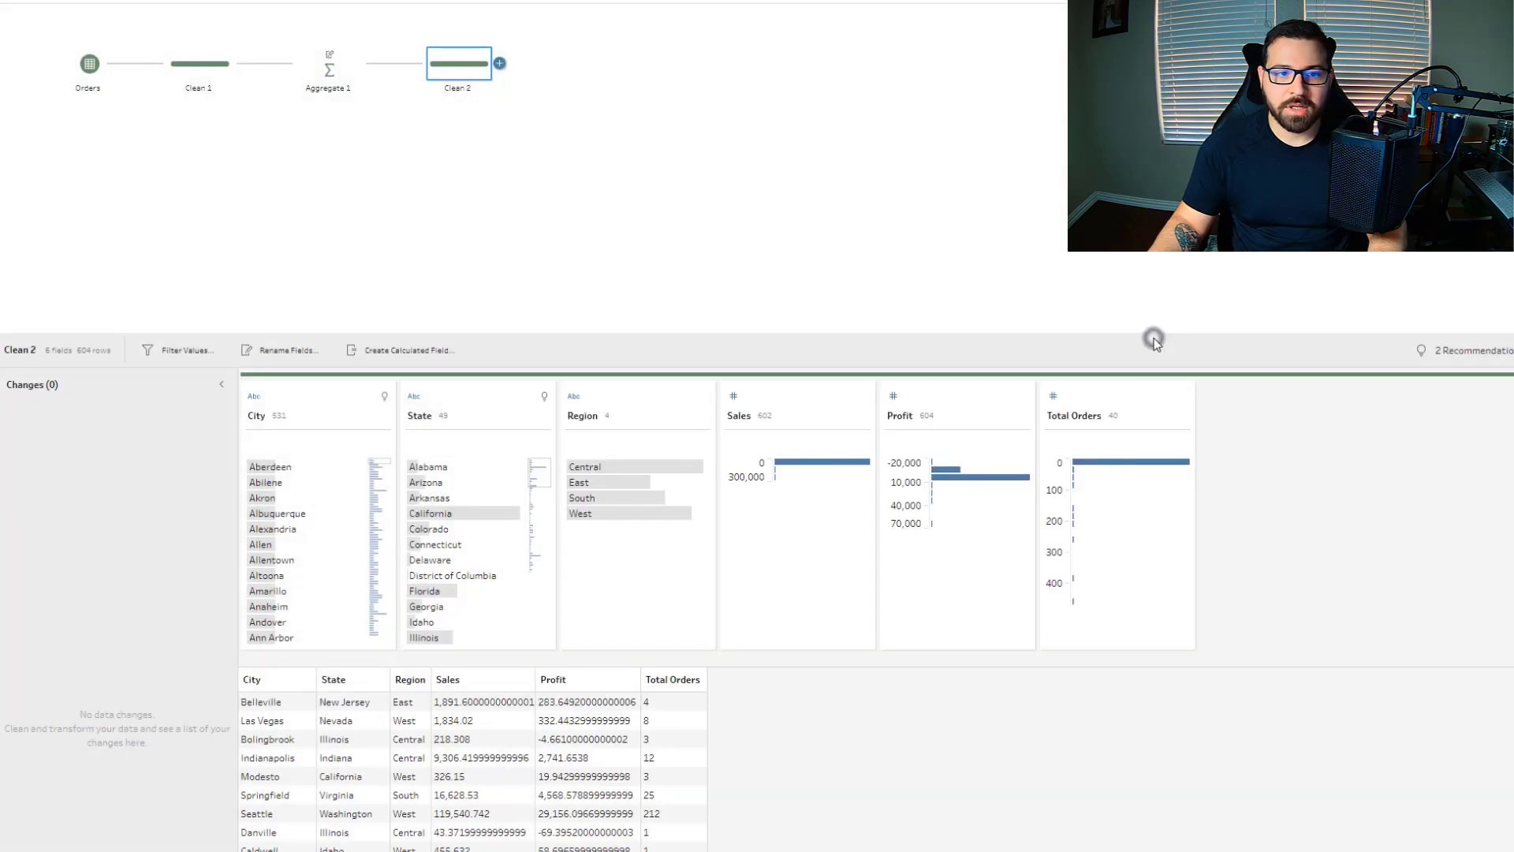
Step: Ungroup City and State and delete Profit and Total Orders, leaving Sales by Region (2 fields, 4 rows)
left_click(335, 76)
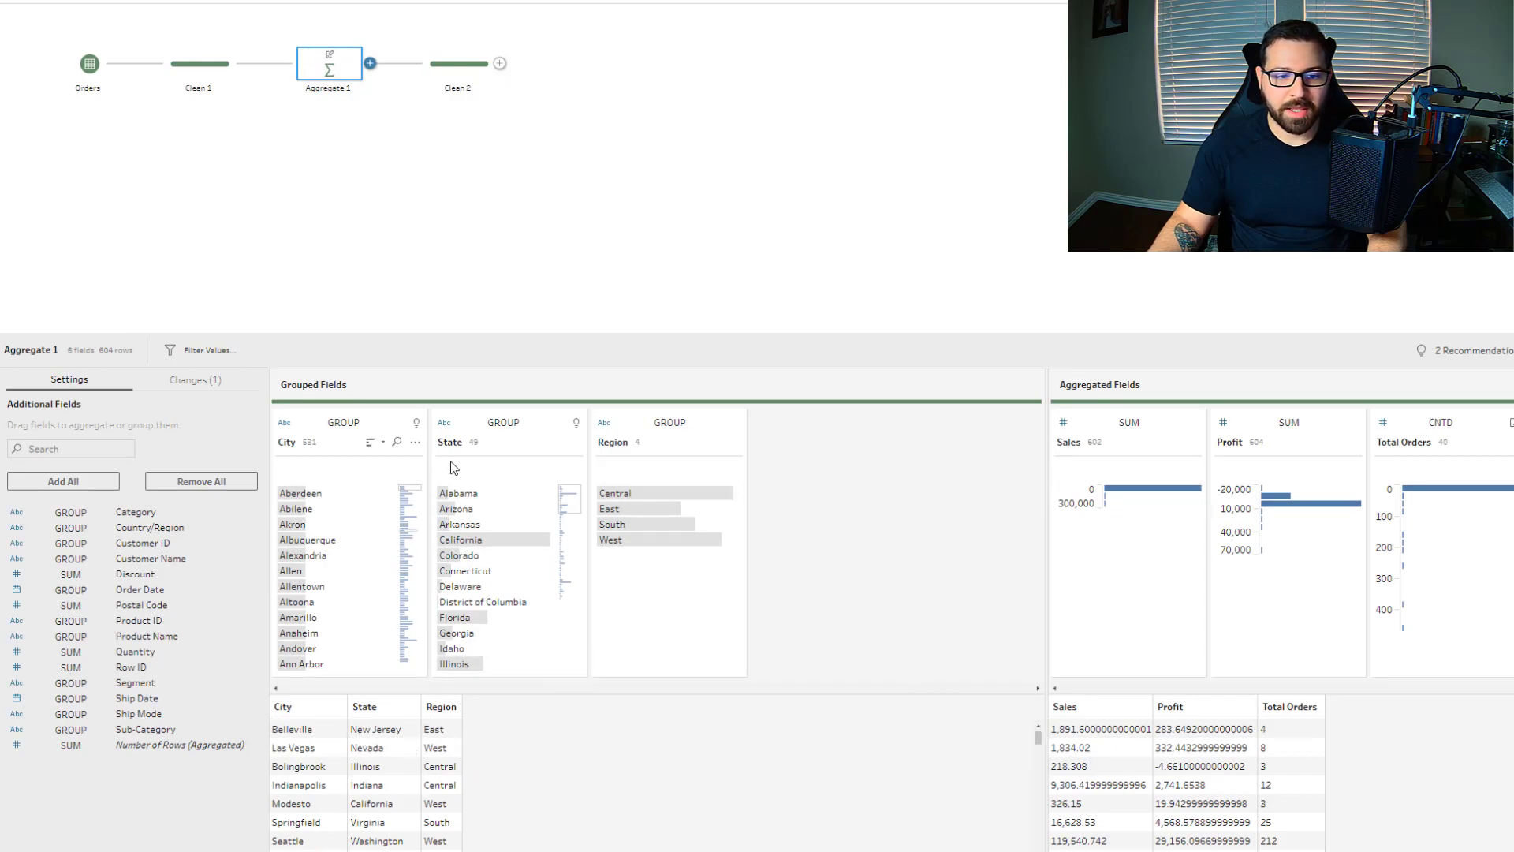
left_click_drag(357, 456, 130, 769)
left_click_drag(339, 487, 126, 788)
left_click(1285, 443)
key("Delete")
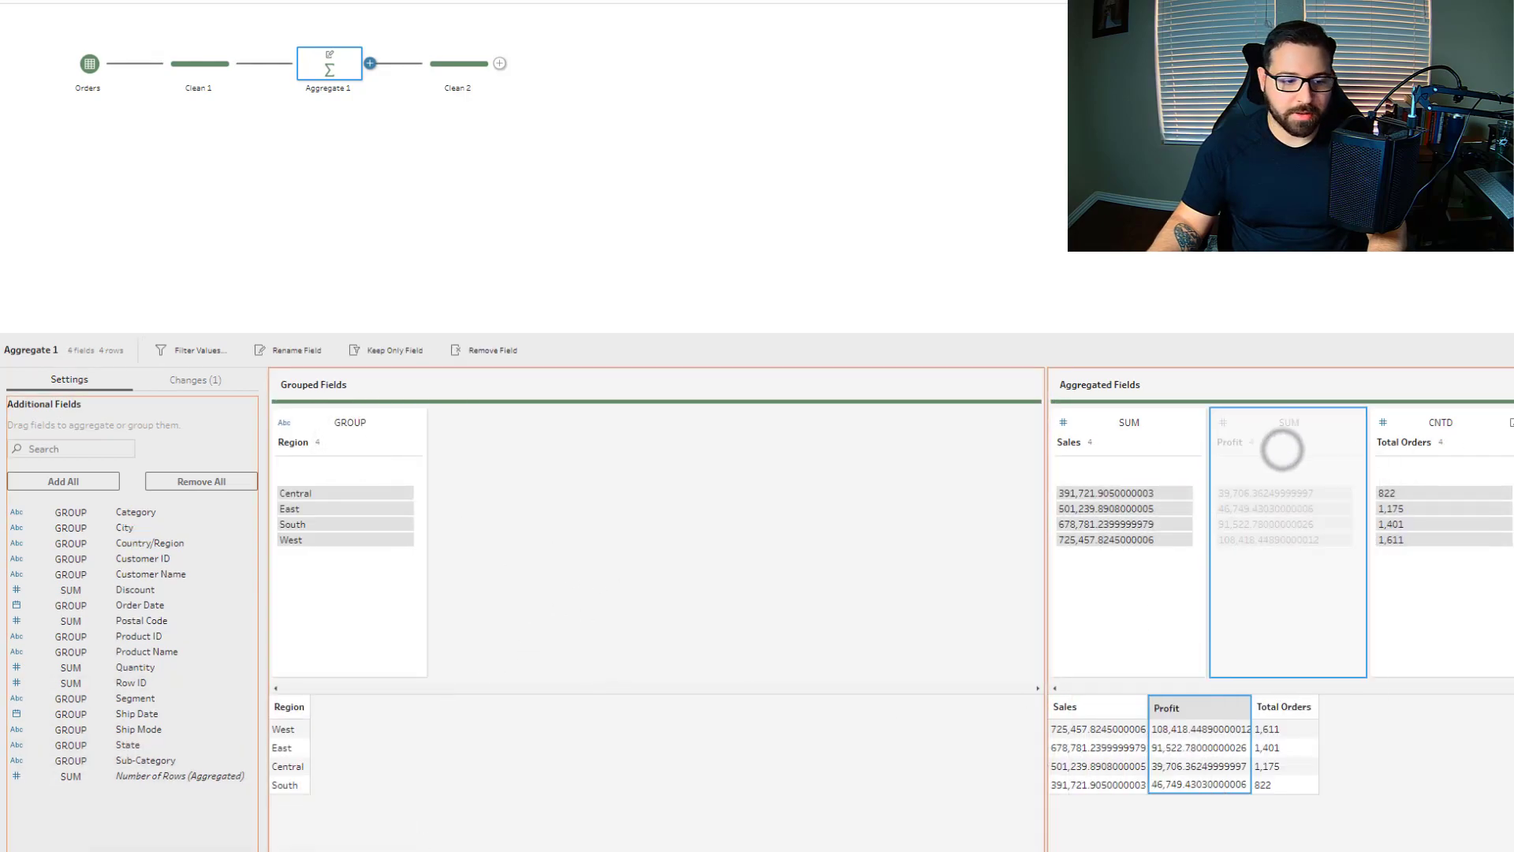
left_click(1295, 448)
key("Delete")
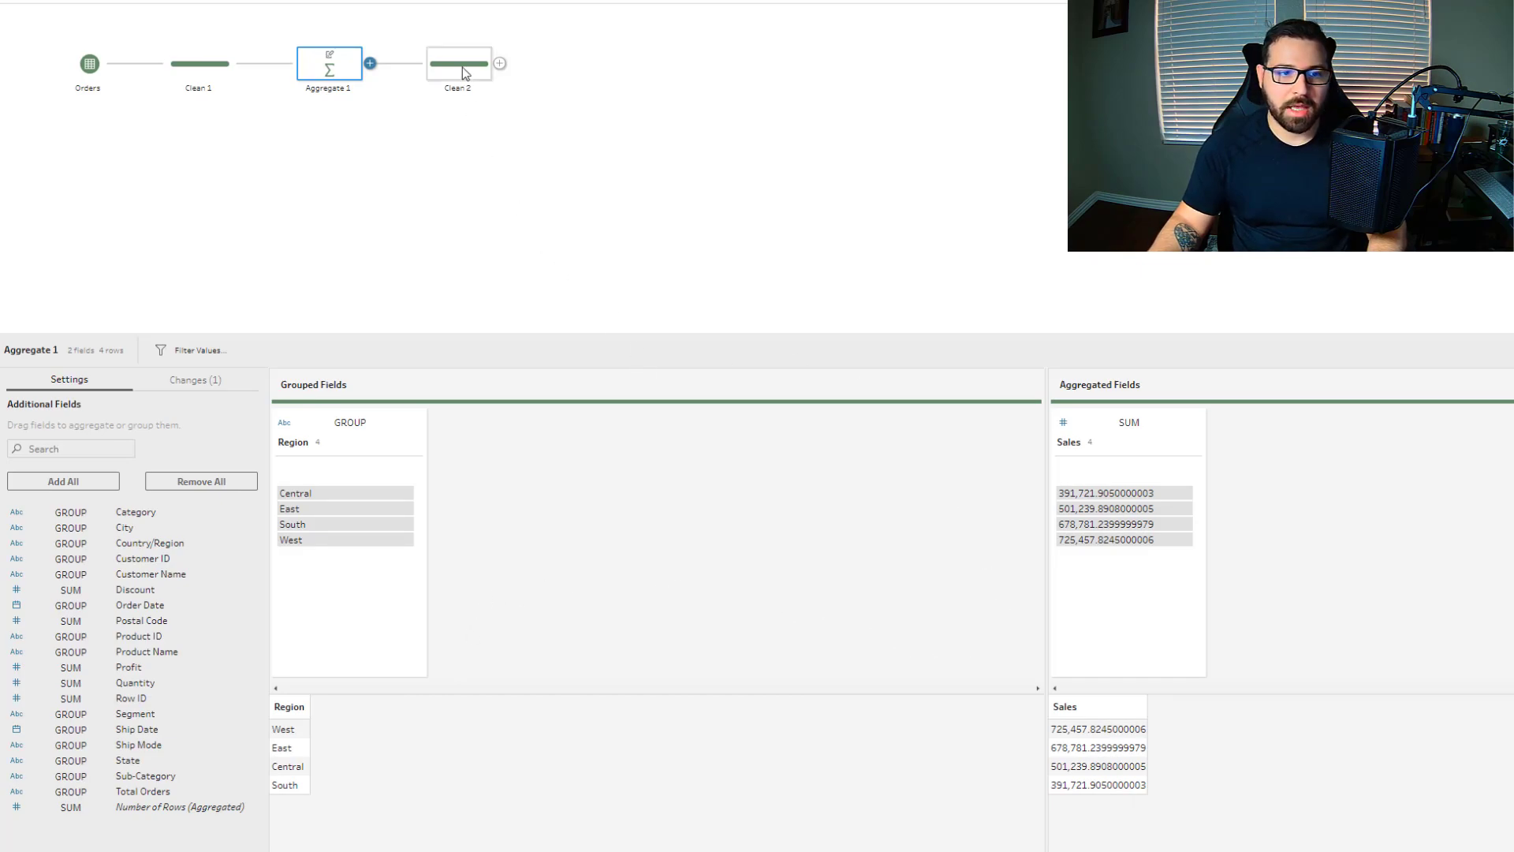
left_click(463, 68)
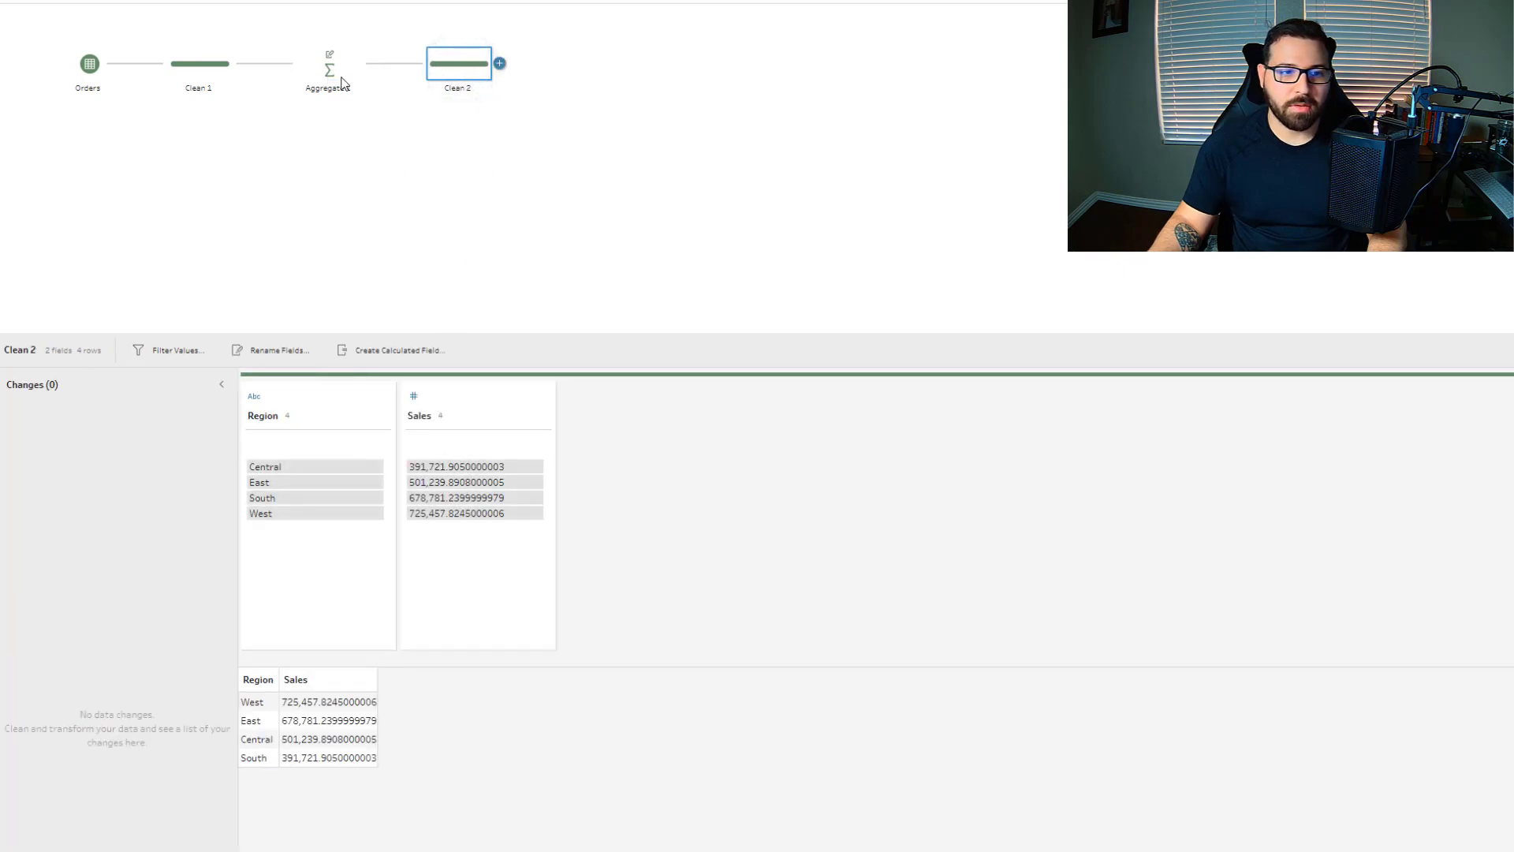
Step: Create a calculated field in Clean 1 with the formula {FIXED [Region]: SUM([Sales])}
left_click(210, 76)
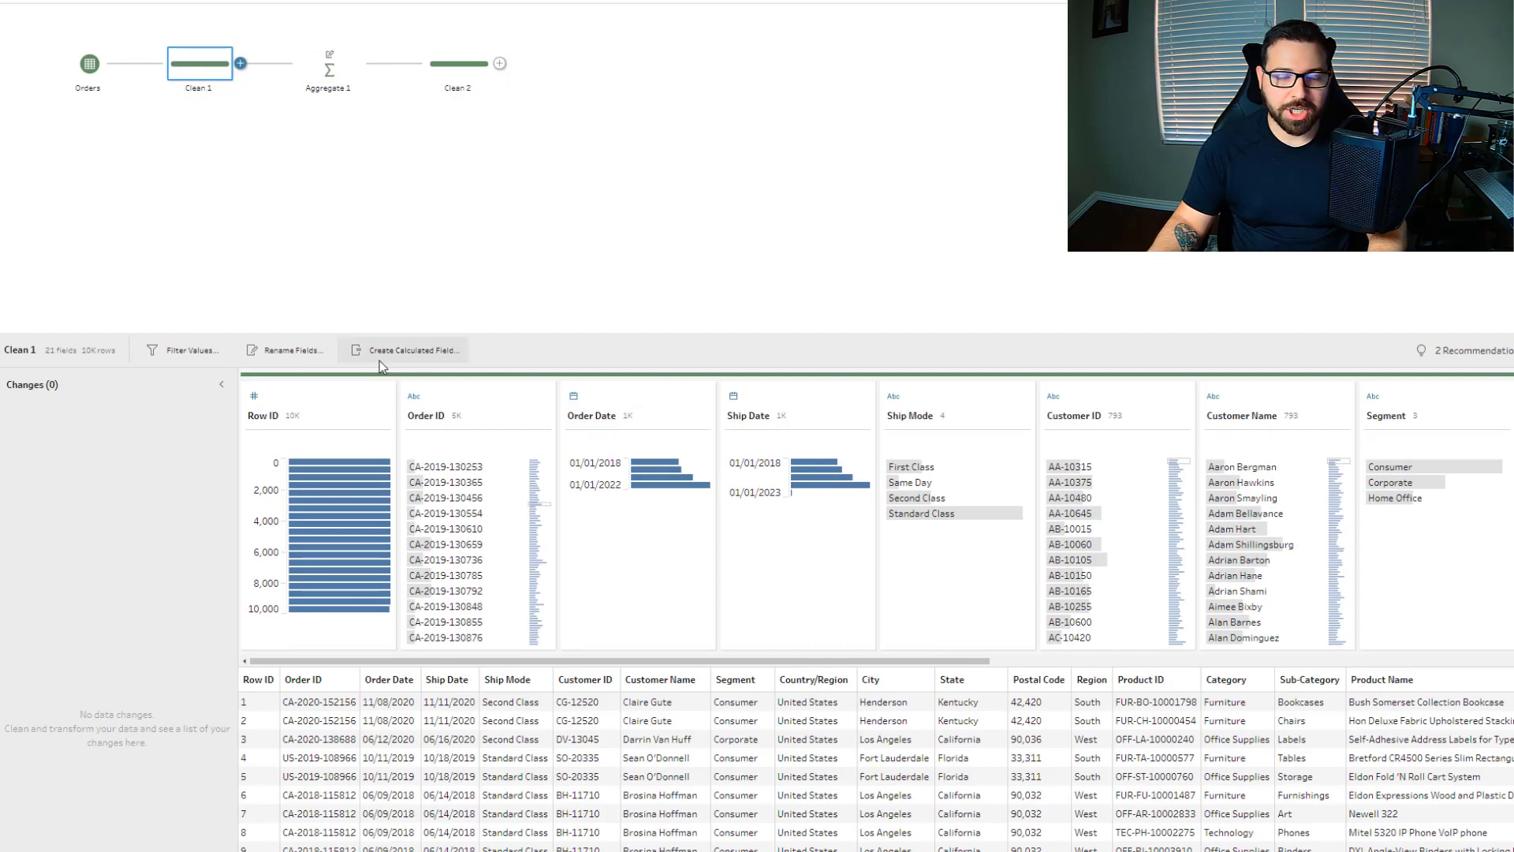
left_click(422, 357)
left_click(595, 424)
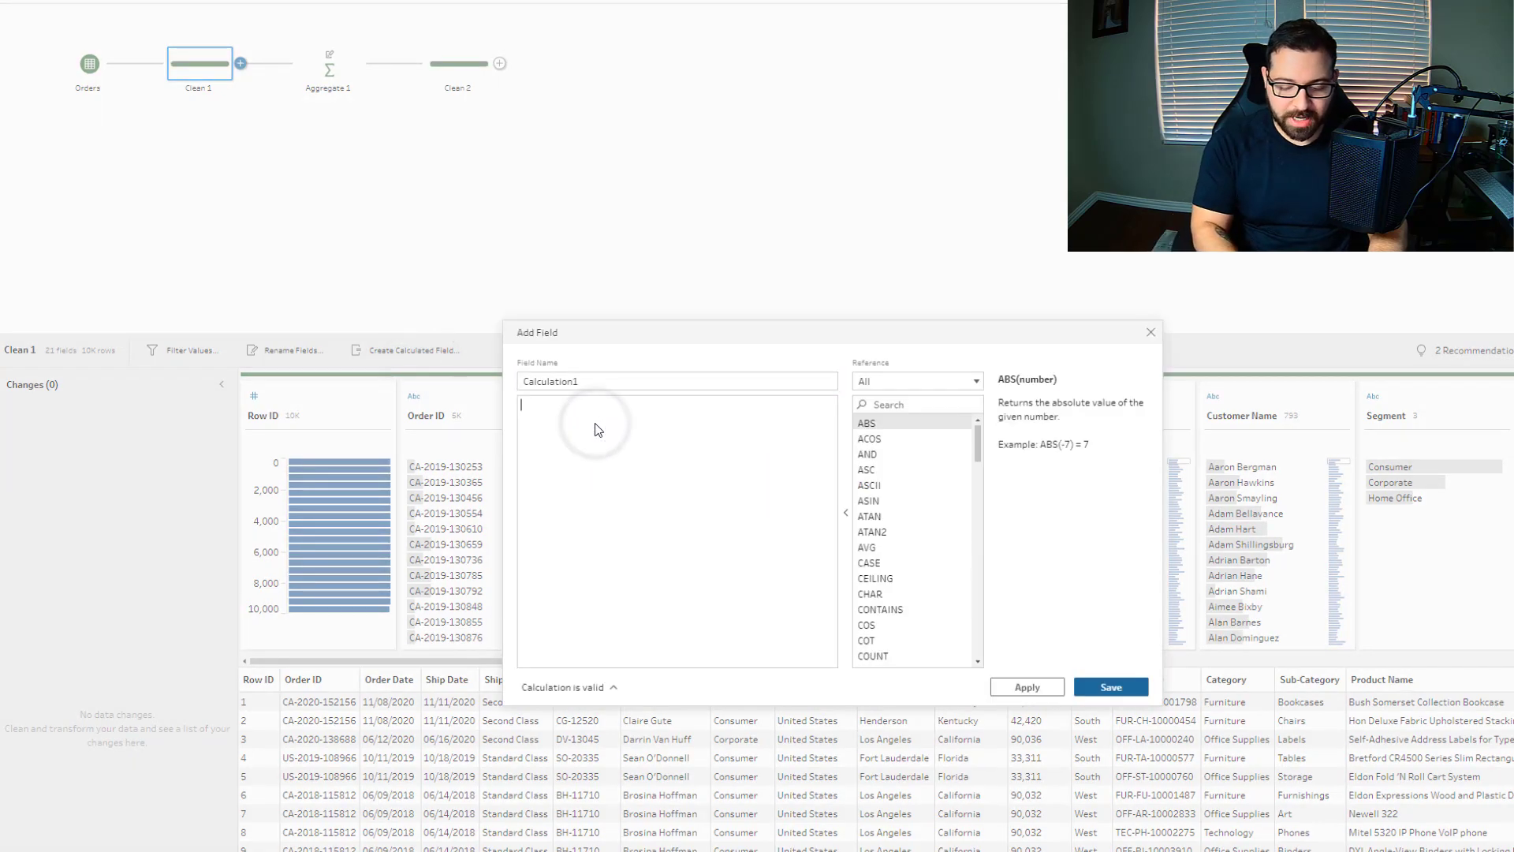
type("{")
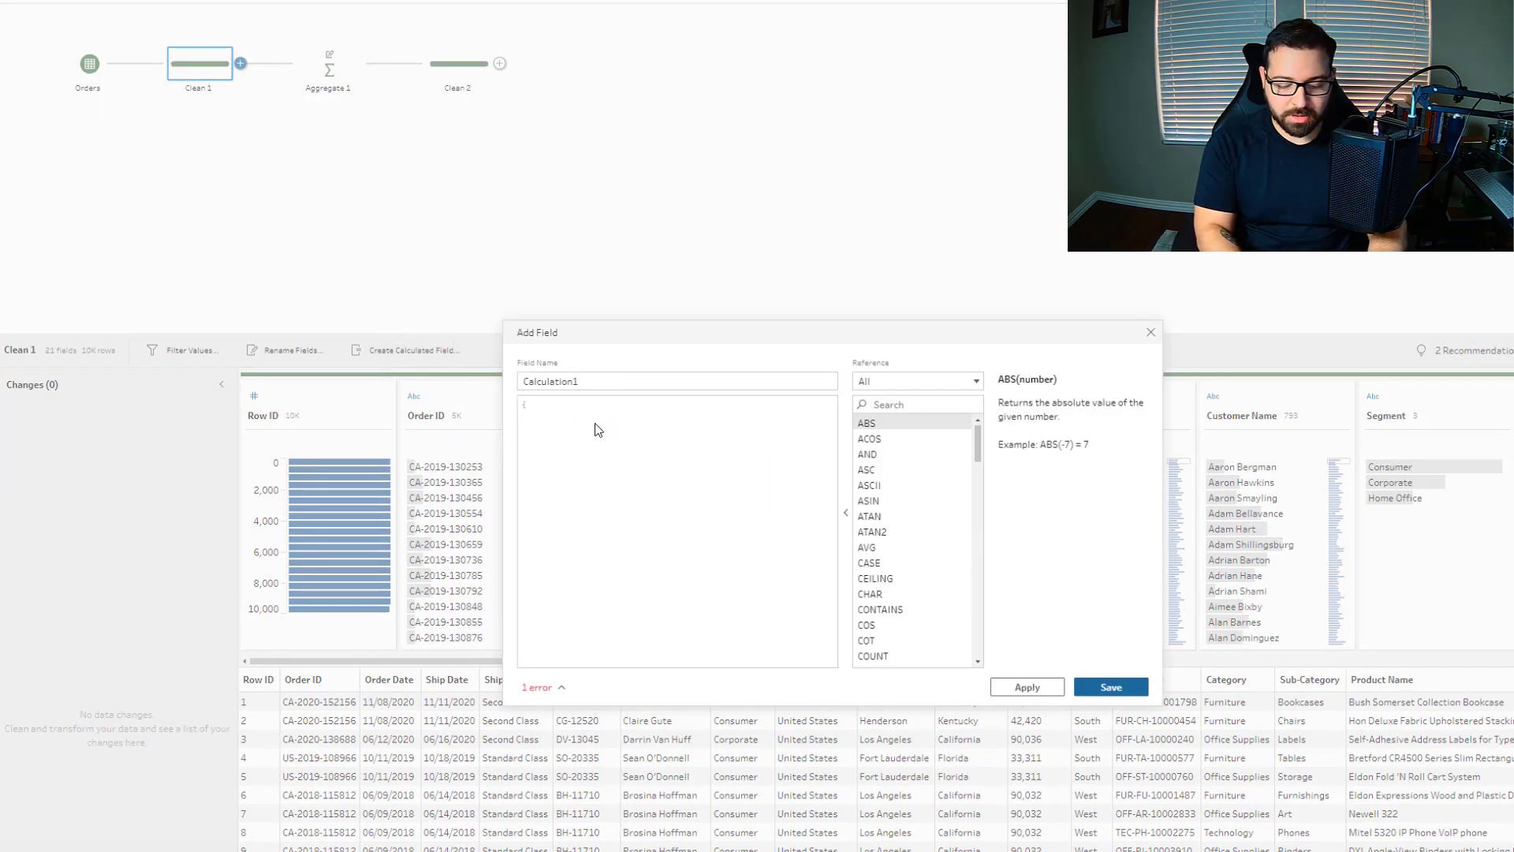
type("FIXED")
type(" [Re")
key("Return")
type(": SU")
key("Return")
type("[Sa")
key("Return")
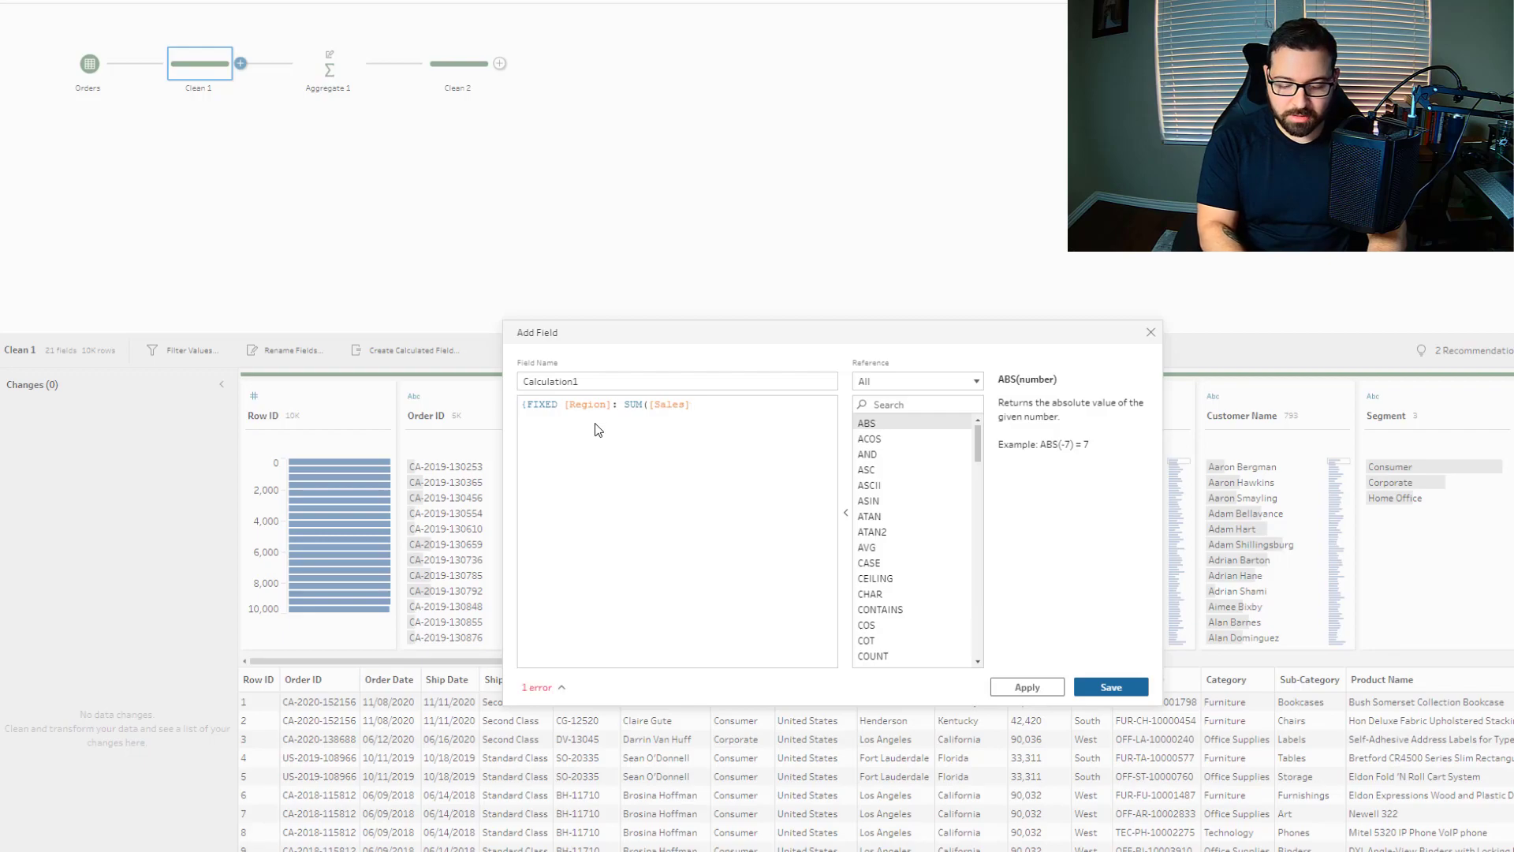
type(")}")
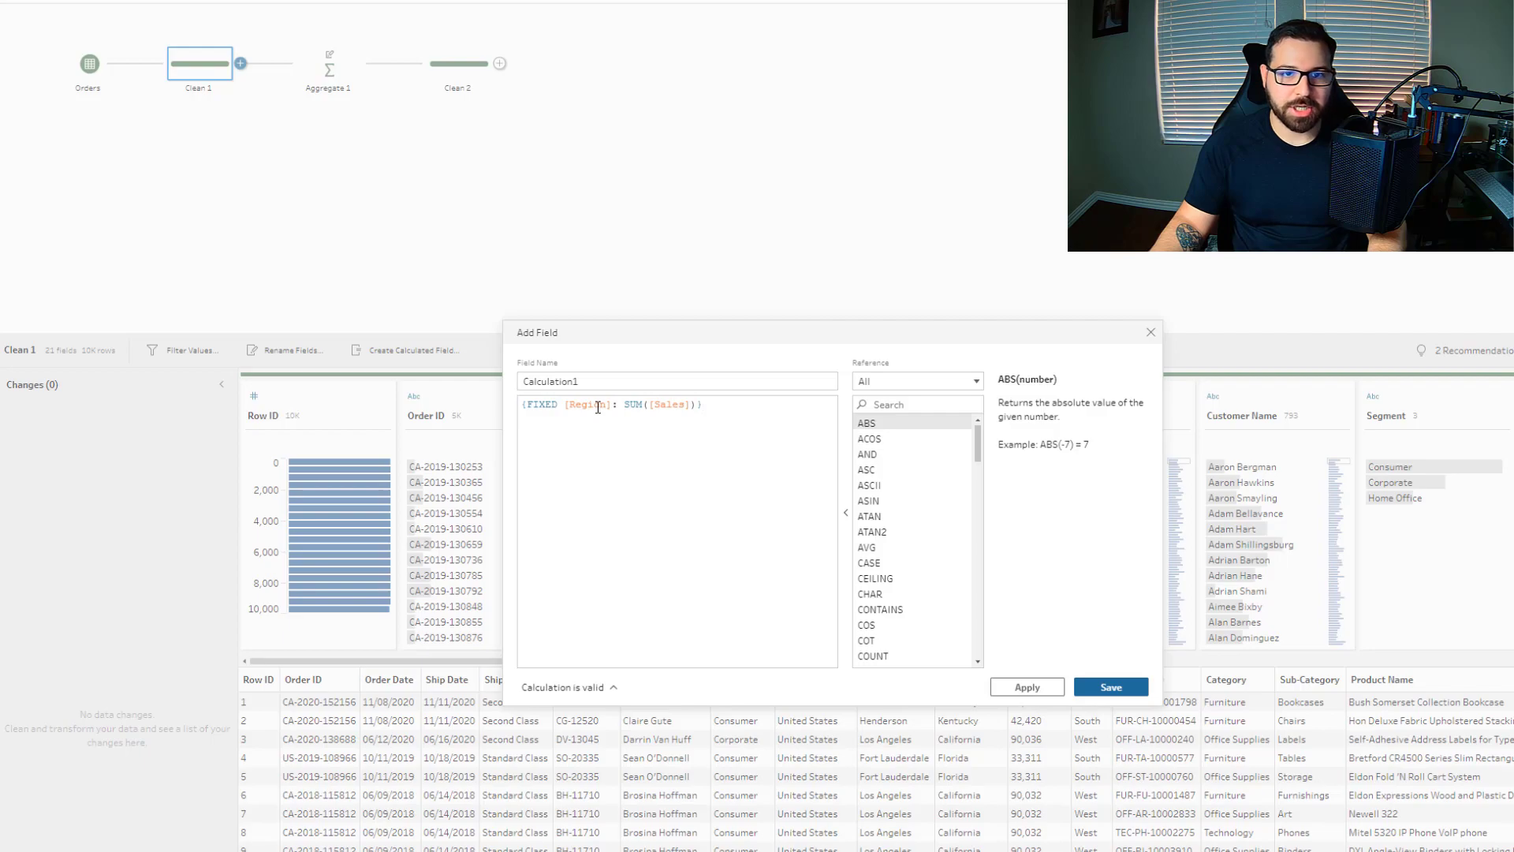
Step: Name the calculated field Total Sales In Region and save it
left_click(601, 382)
double_click(601, 382)
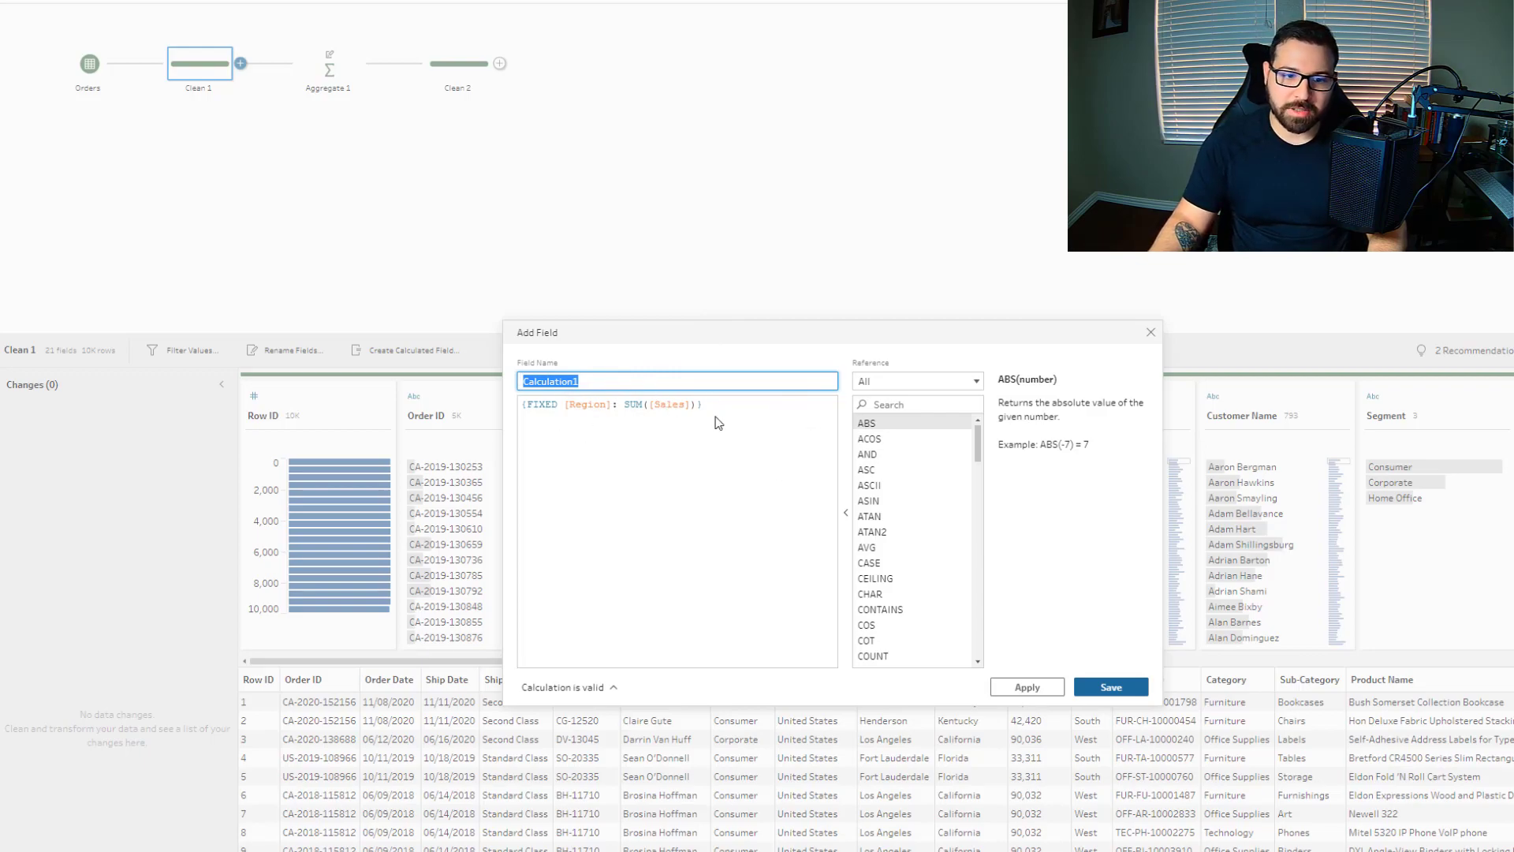
type("Total Sales In Region")
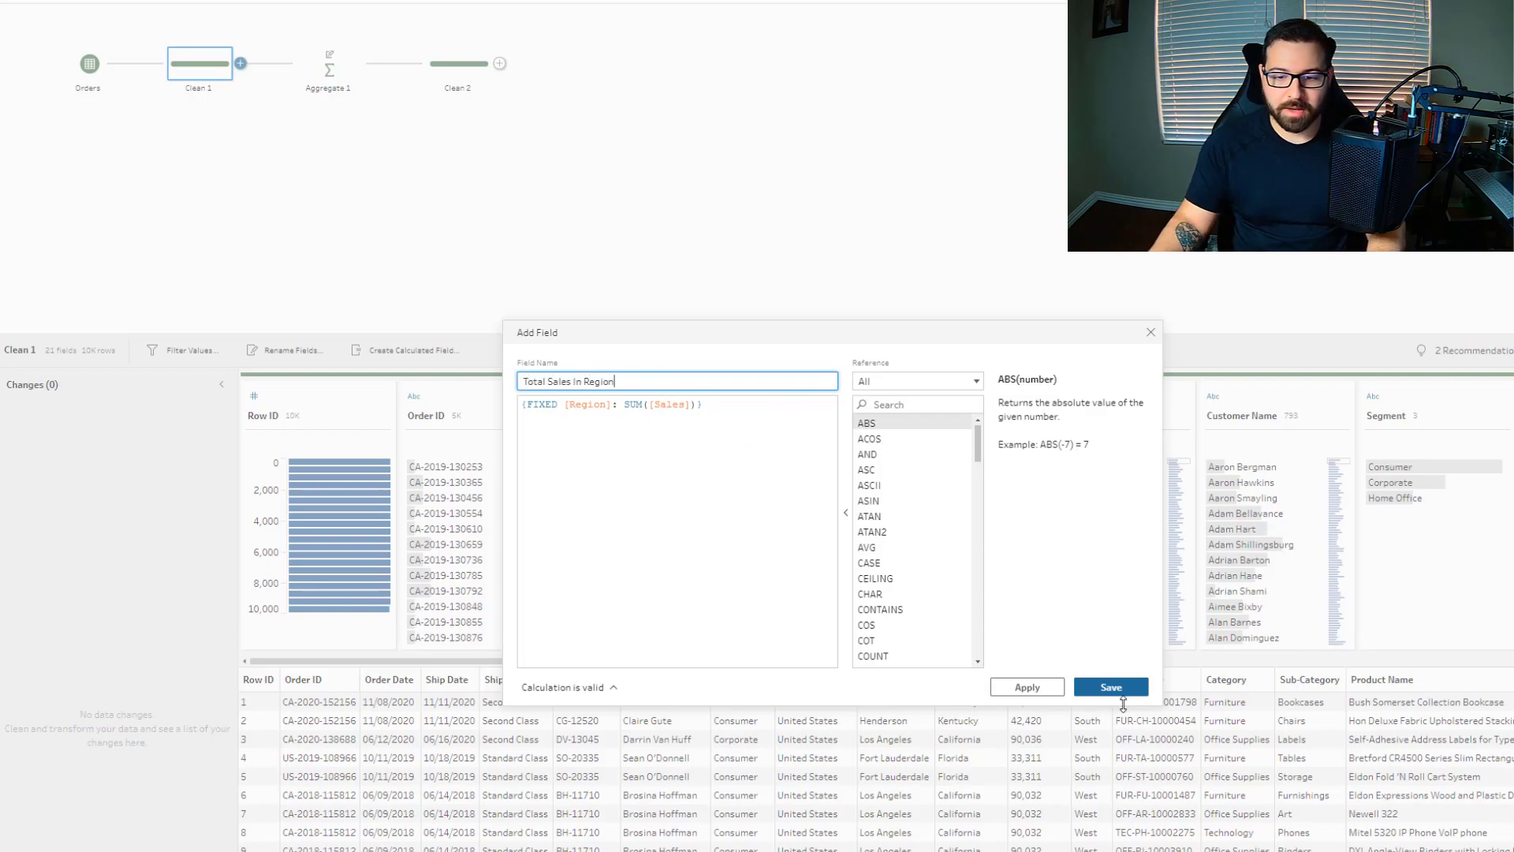
left_click(1114, 687)
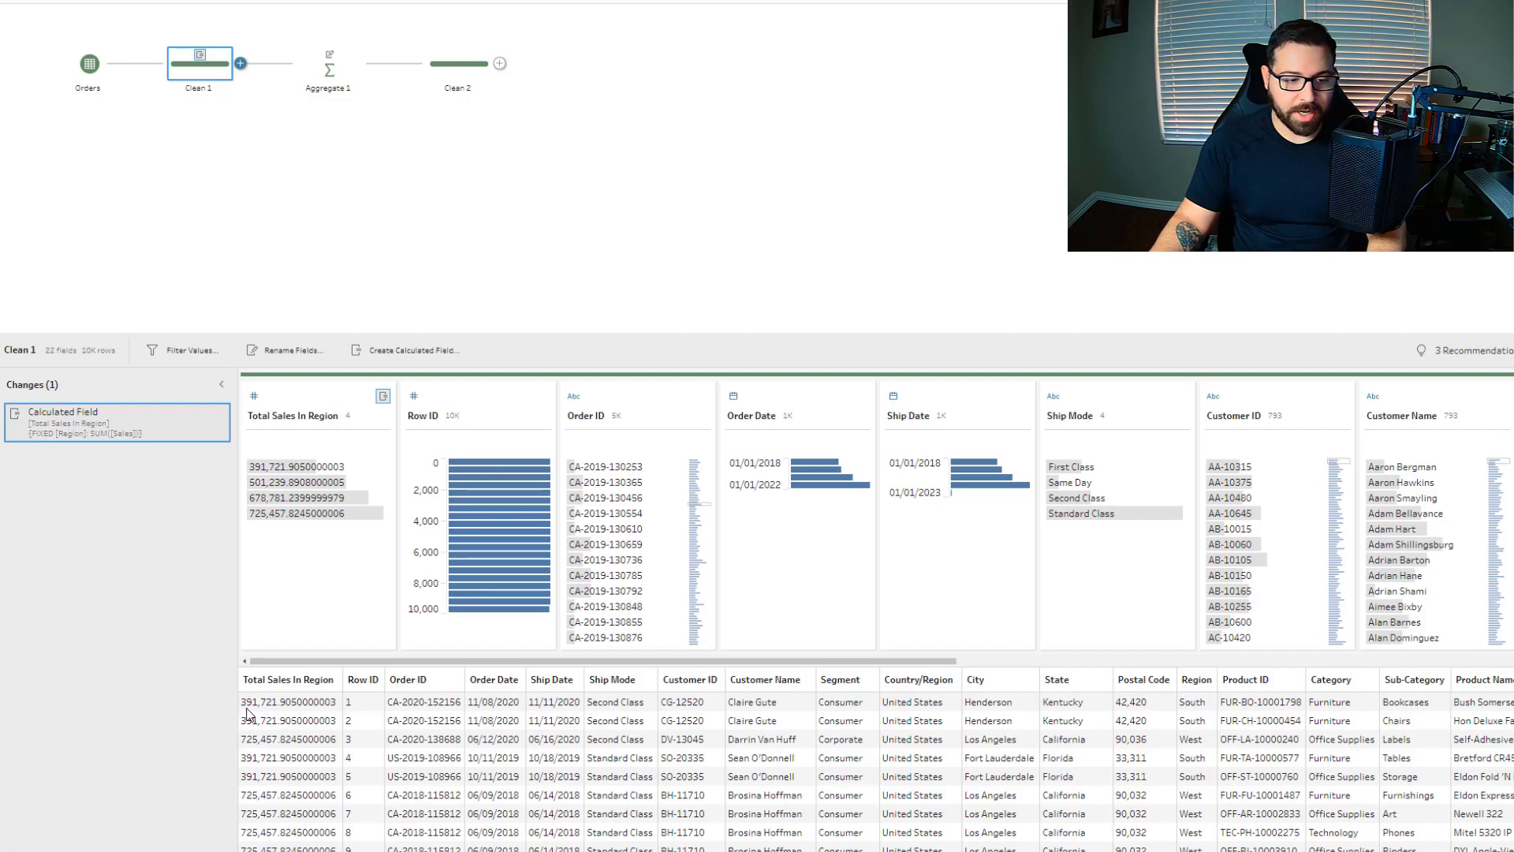
Step: Compare the South region's Sales total in Aggregate 1, then close the pane to show only the flow
left_click(321, 68)
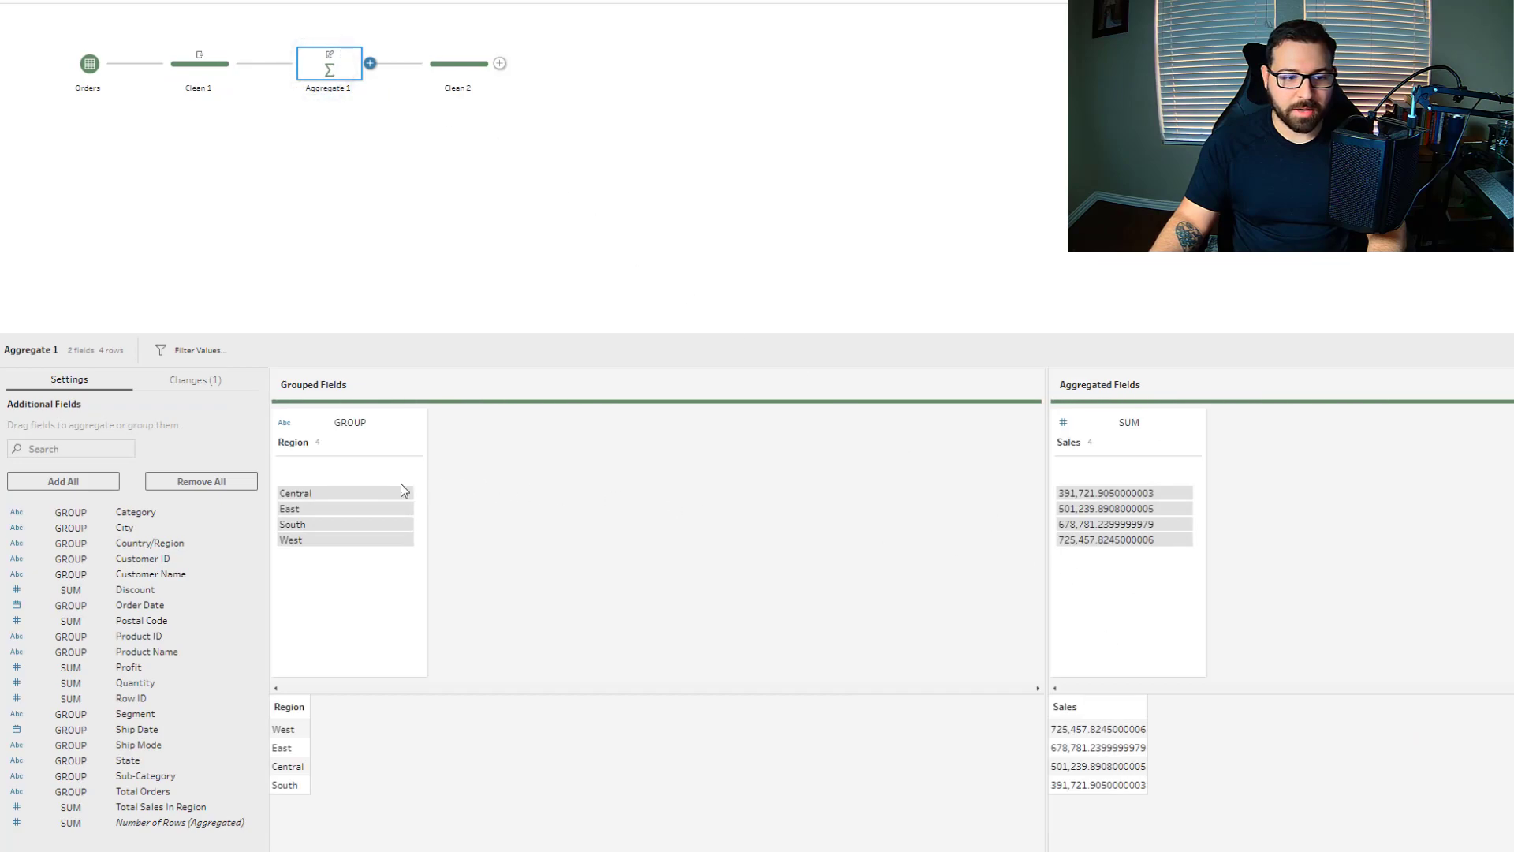
mouse_move(1149, 499)
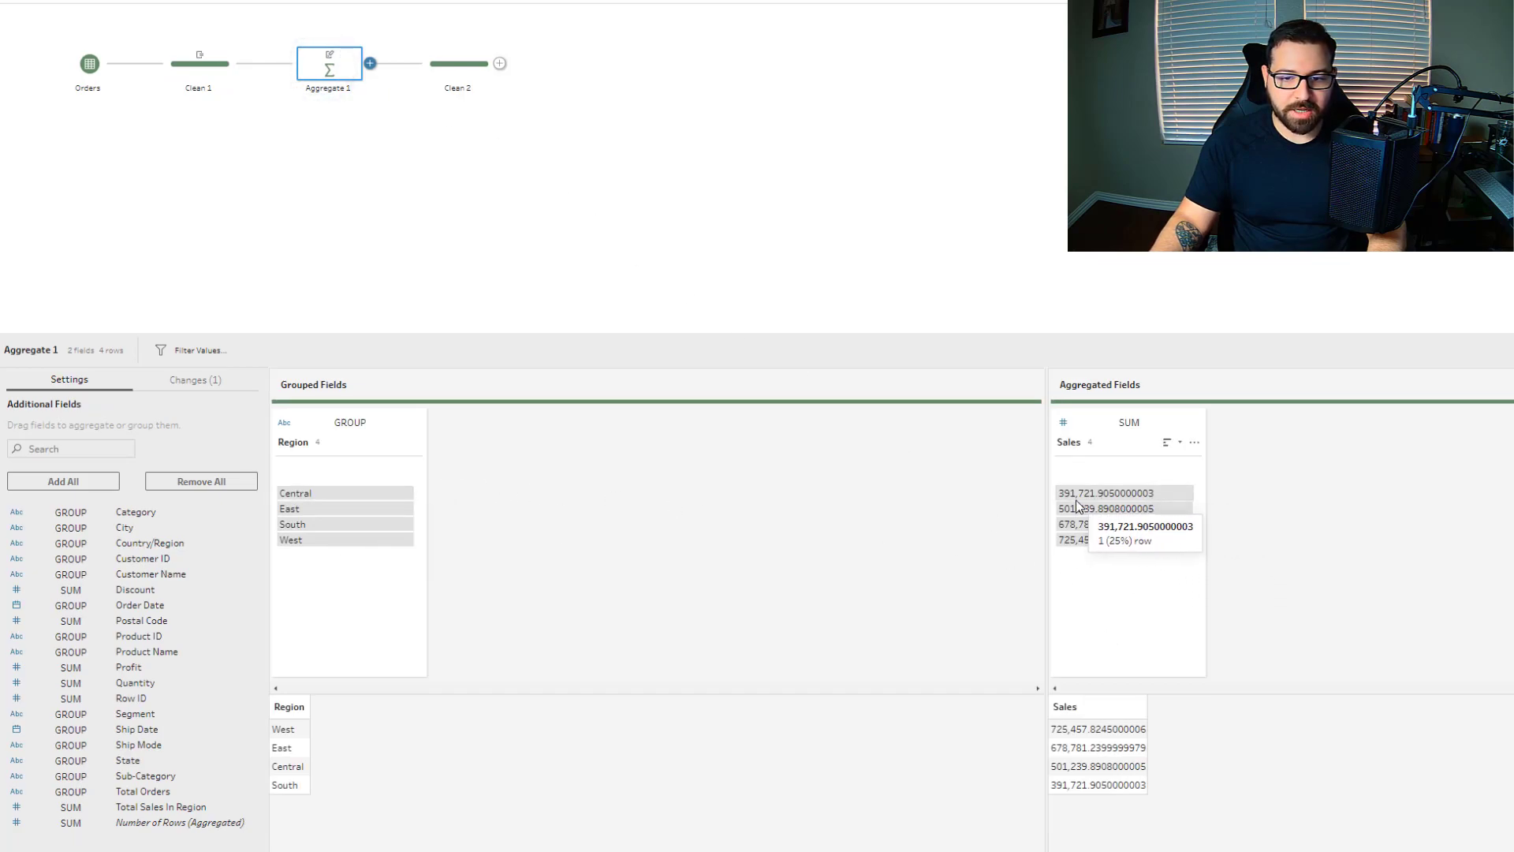
mouse_move(1090, 546)
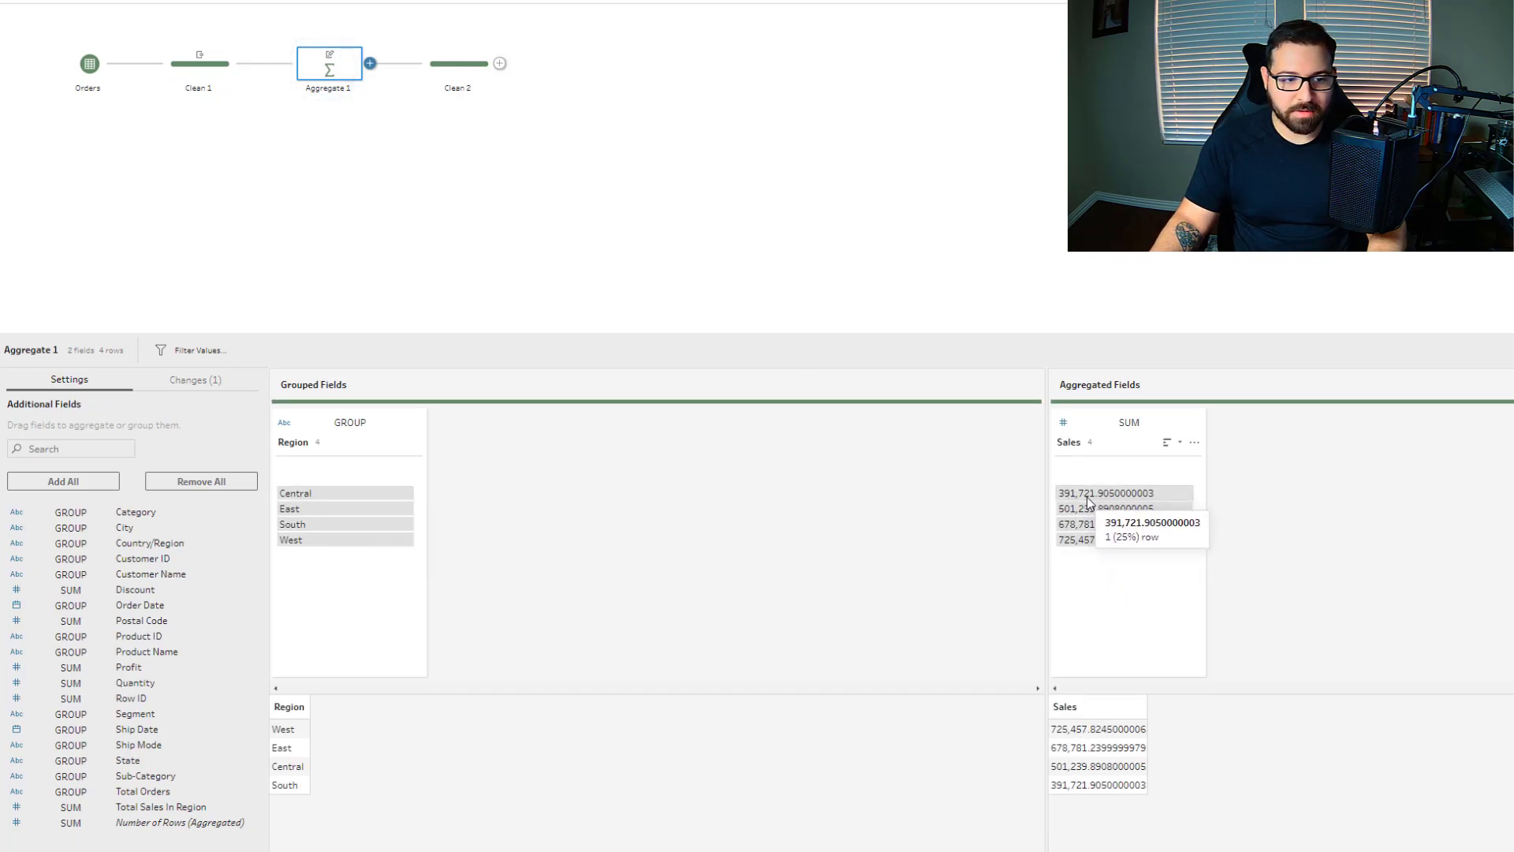
left_click(347, 526)
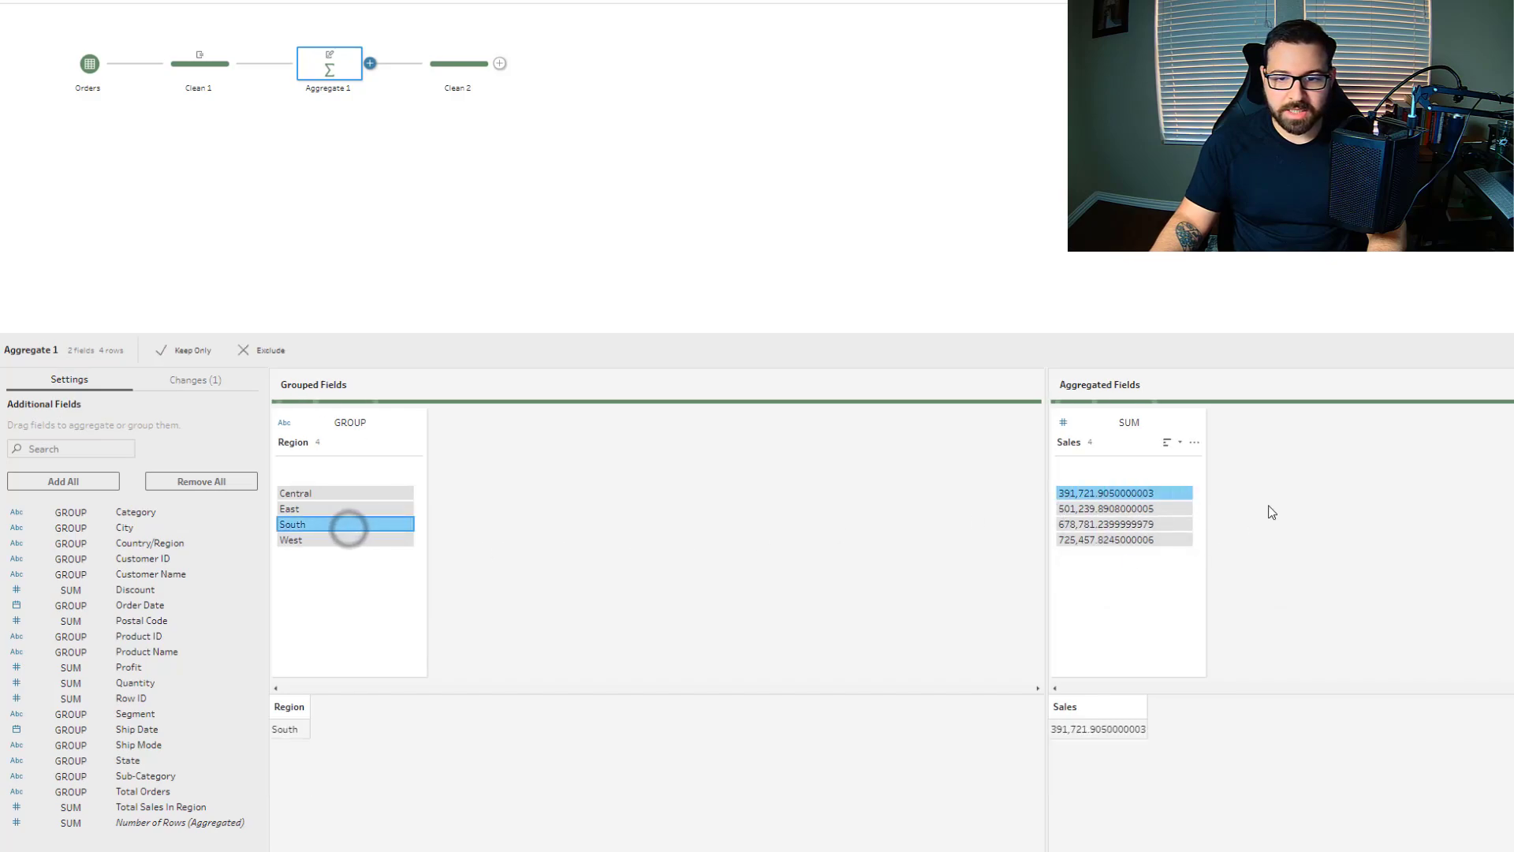
mouse_move(1058, 509)
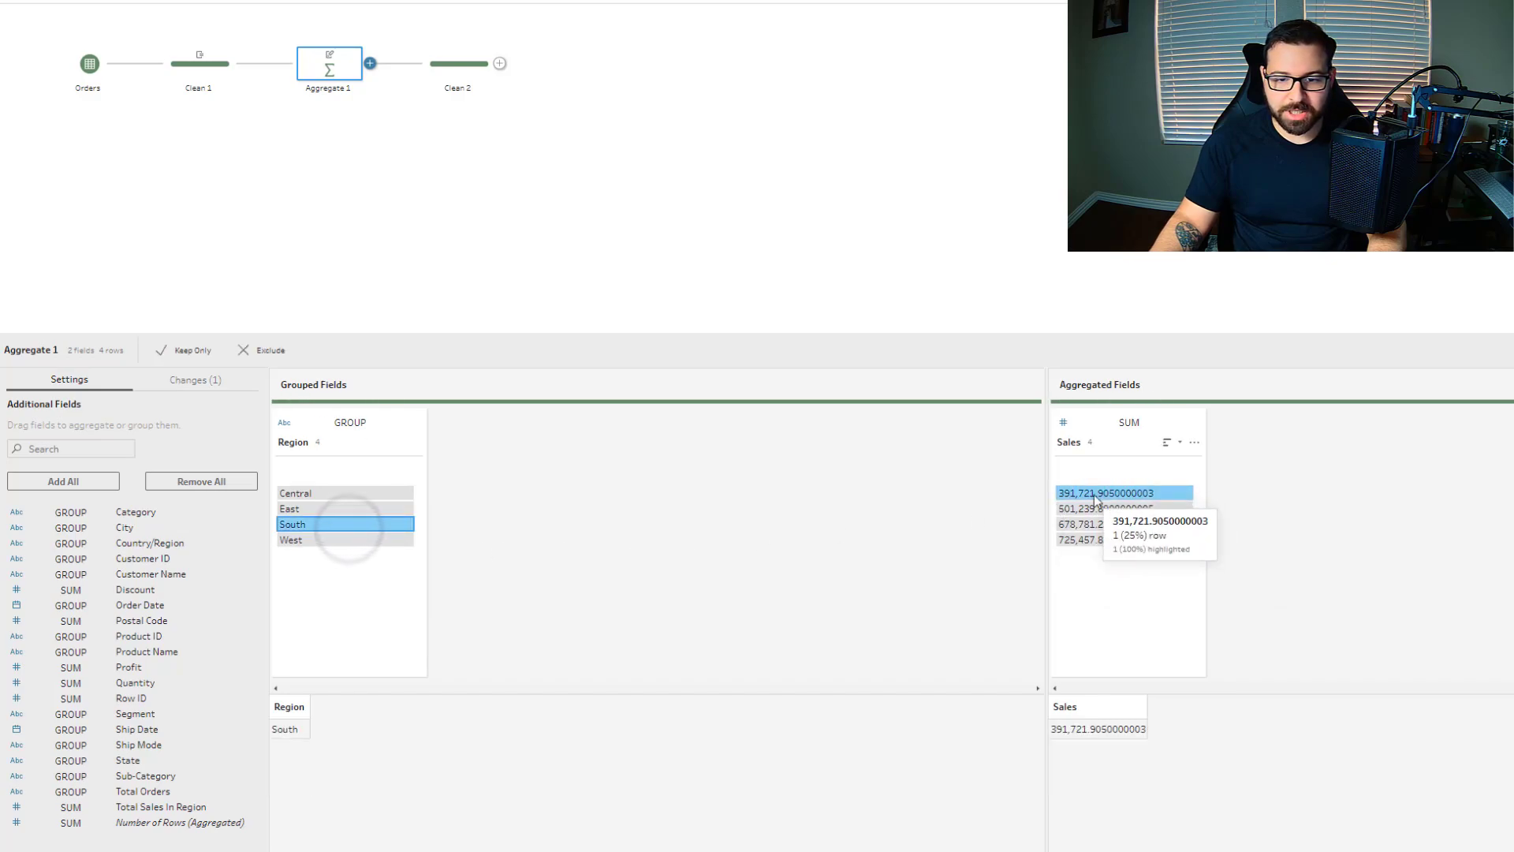
left_click(698, 553)
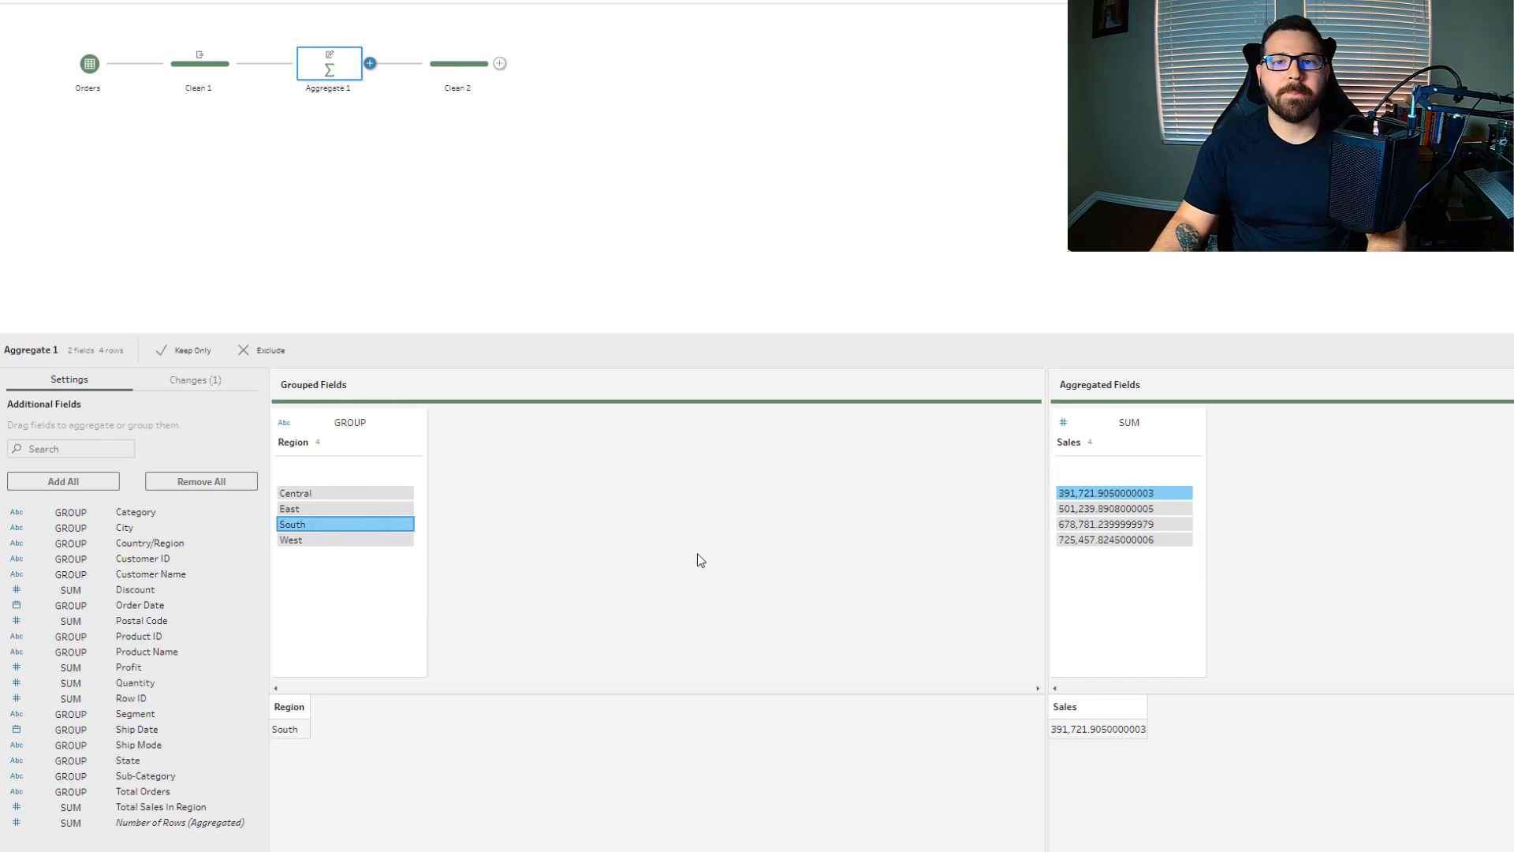
left_click(572, 257)
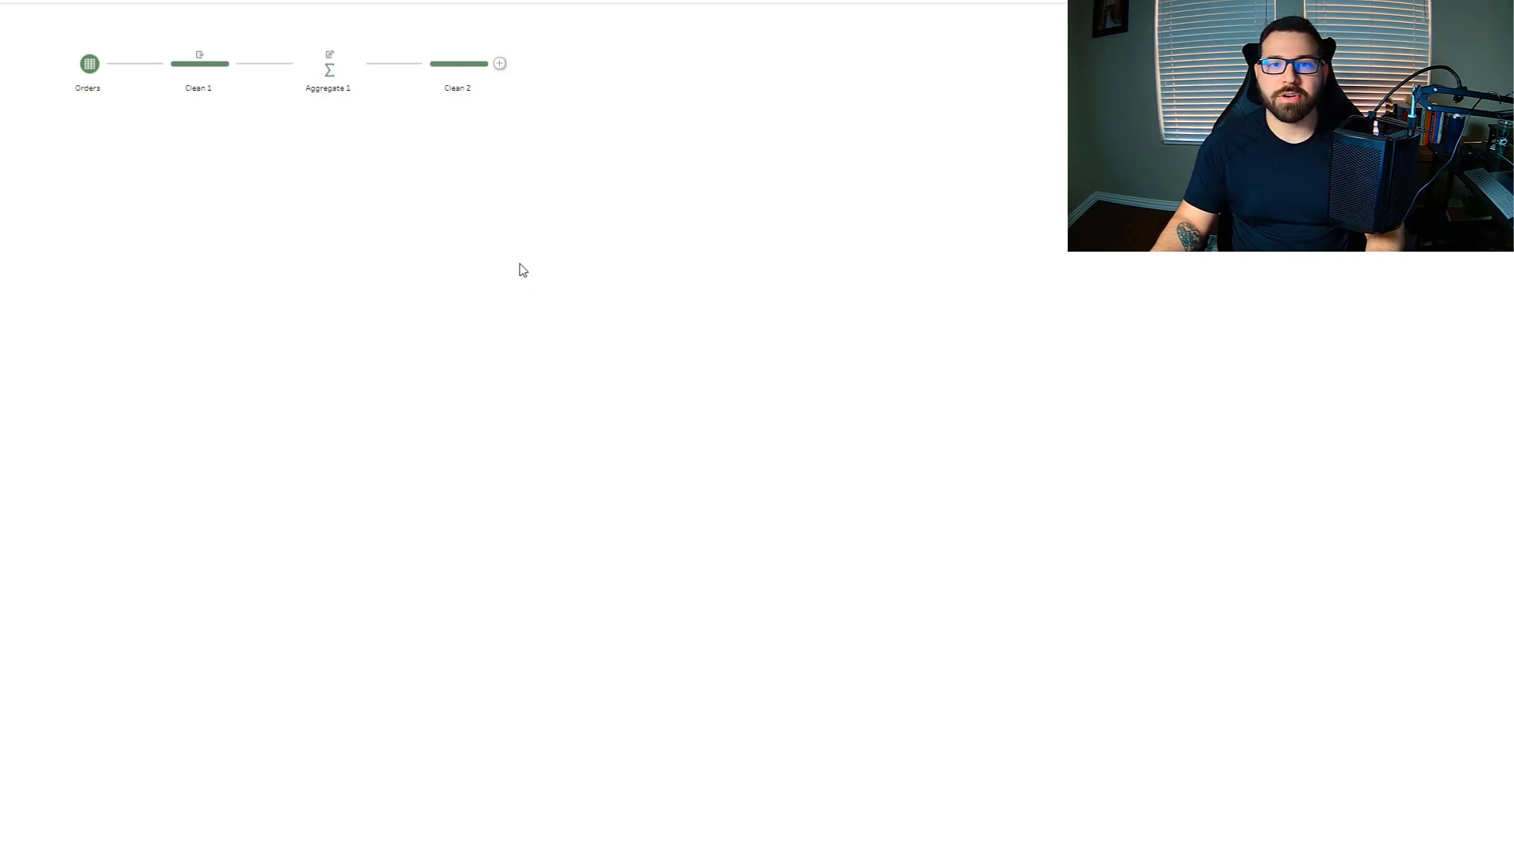
Step: Select Clean 1 and reopen its Total Sales In Region calculated field from the Changes pane
left_click(217, 66)
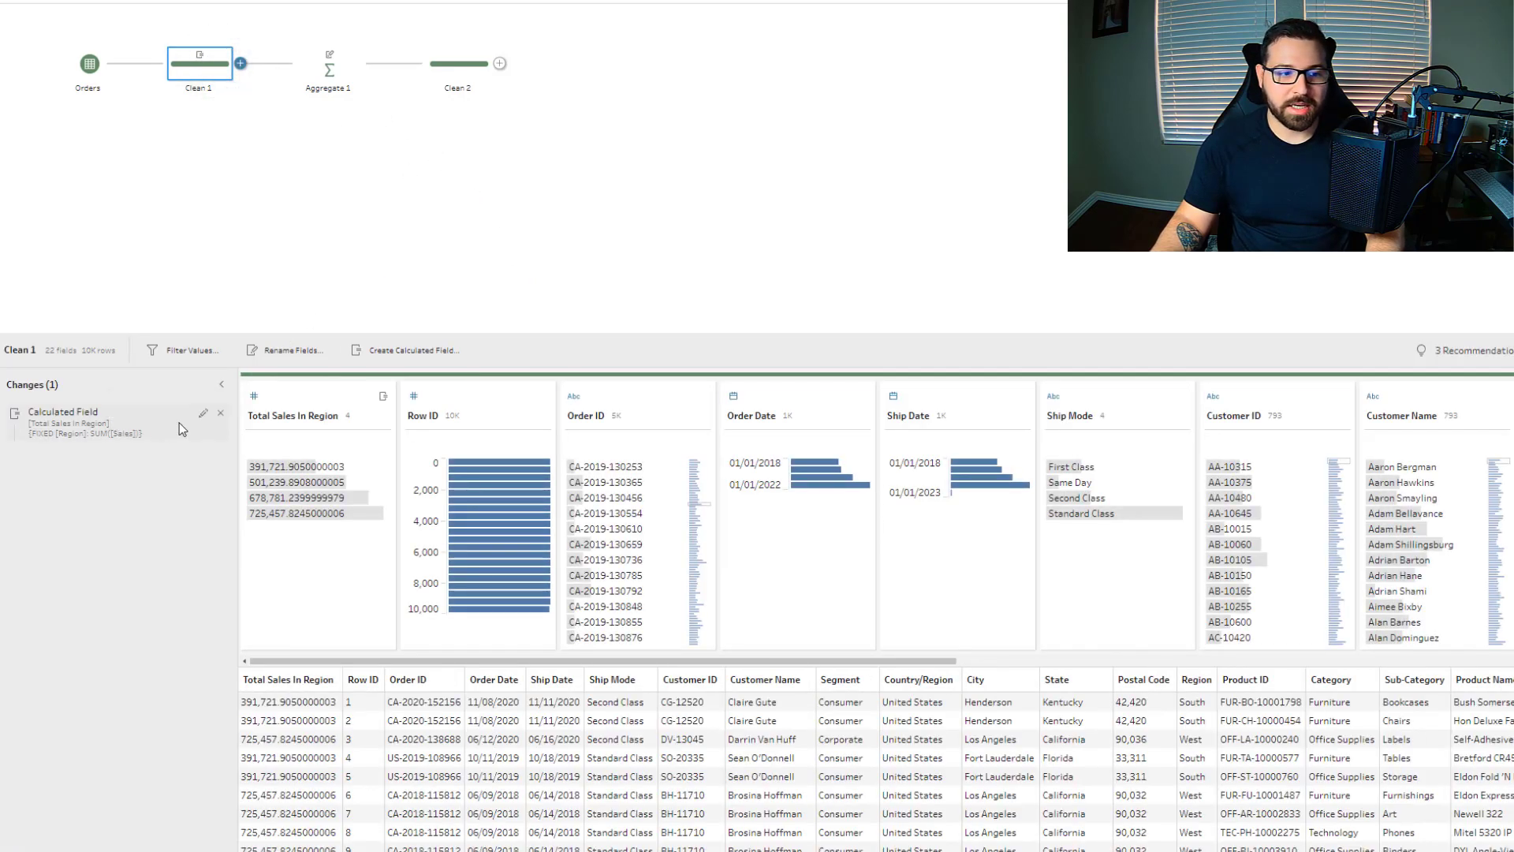
left_click(205, 420)
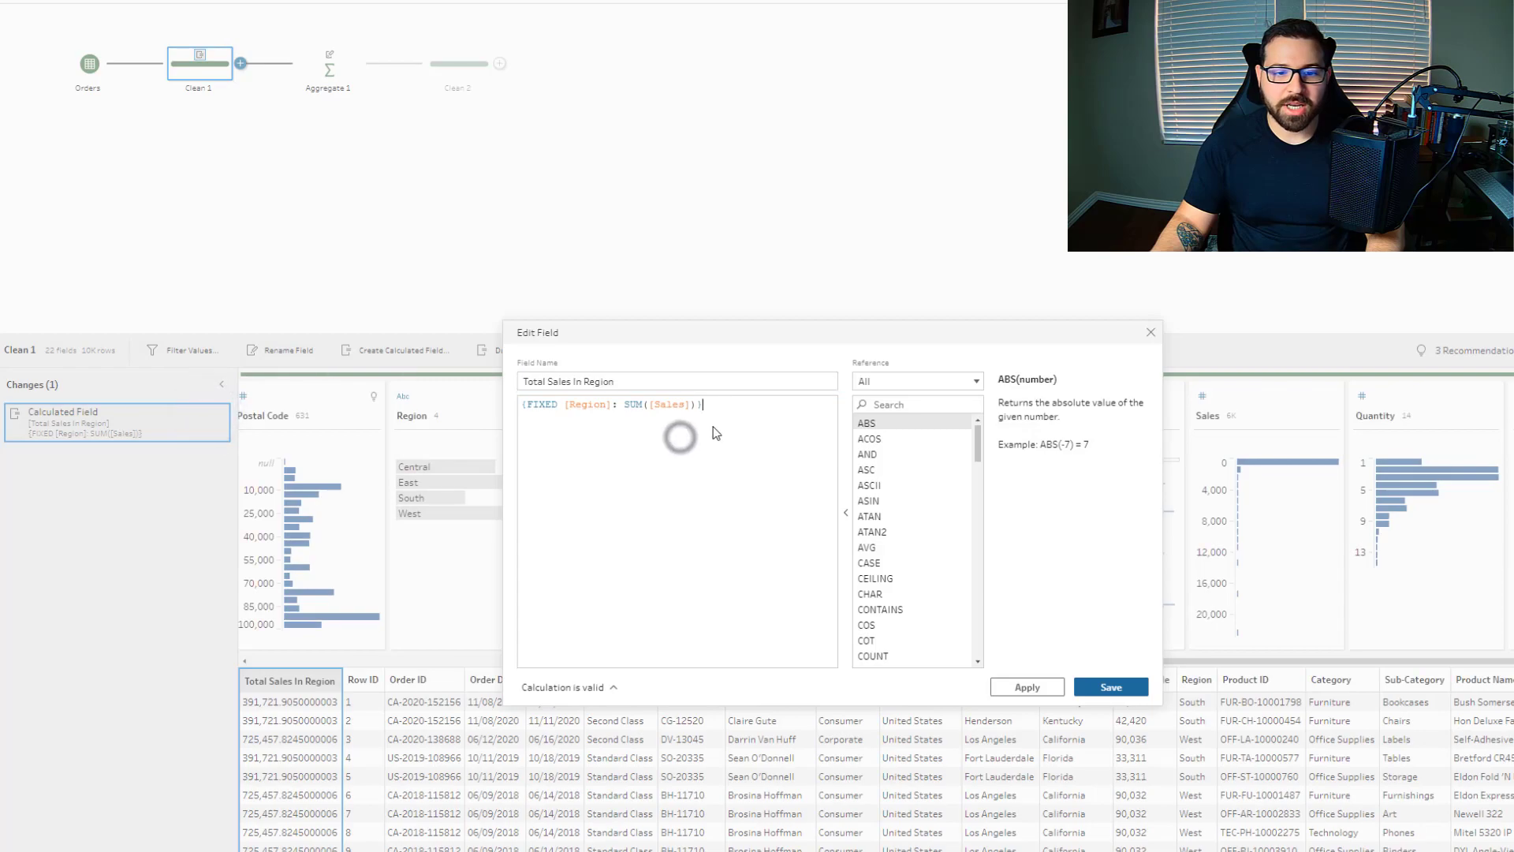